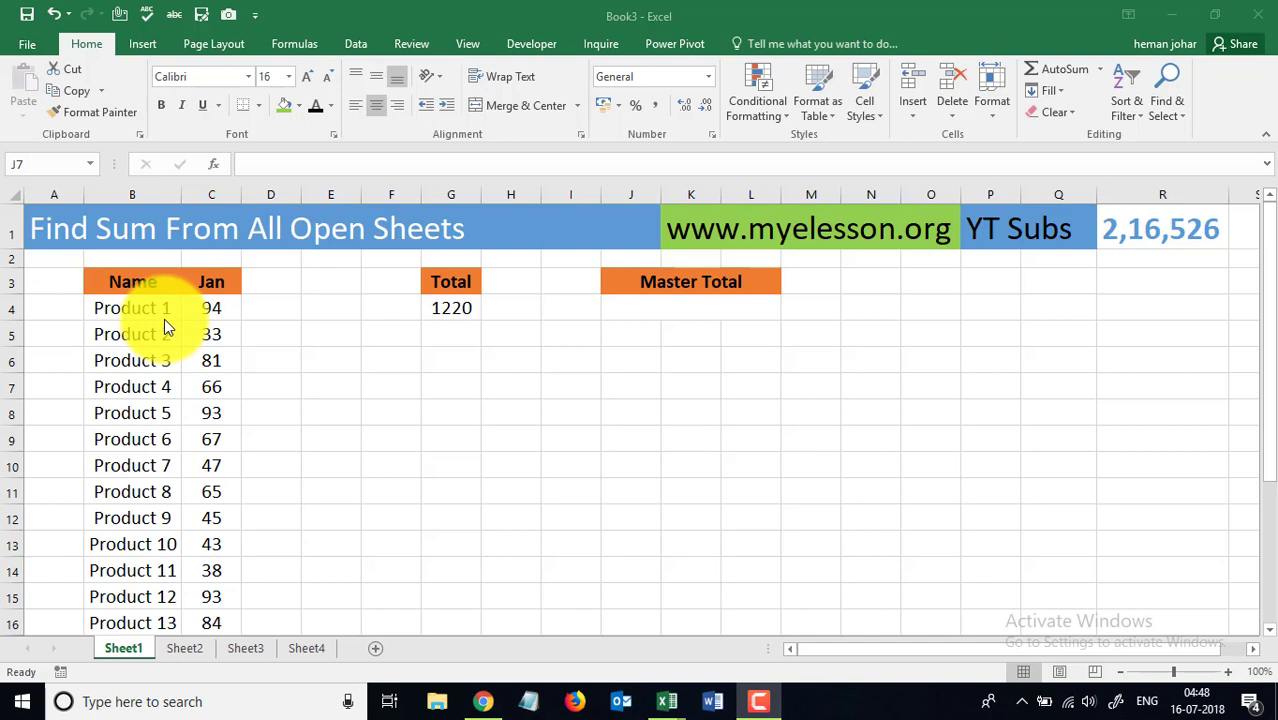
Step: Relabel Sheet2's C3 month header from Jan to Feb
click(217, 325)
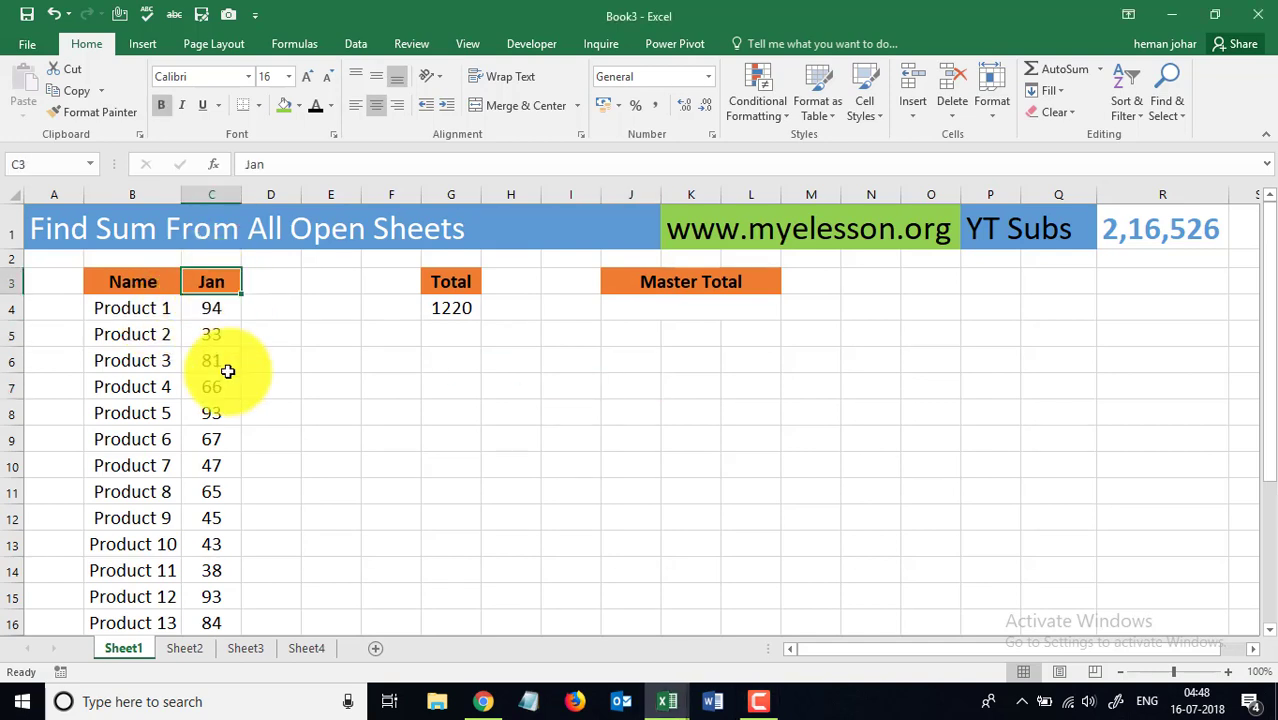
click(182, 648)
click(220, 284)
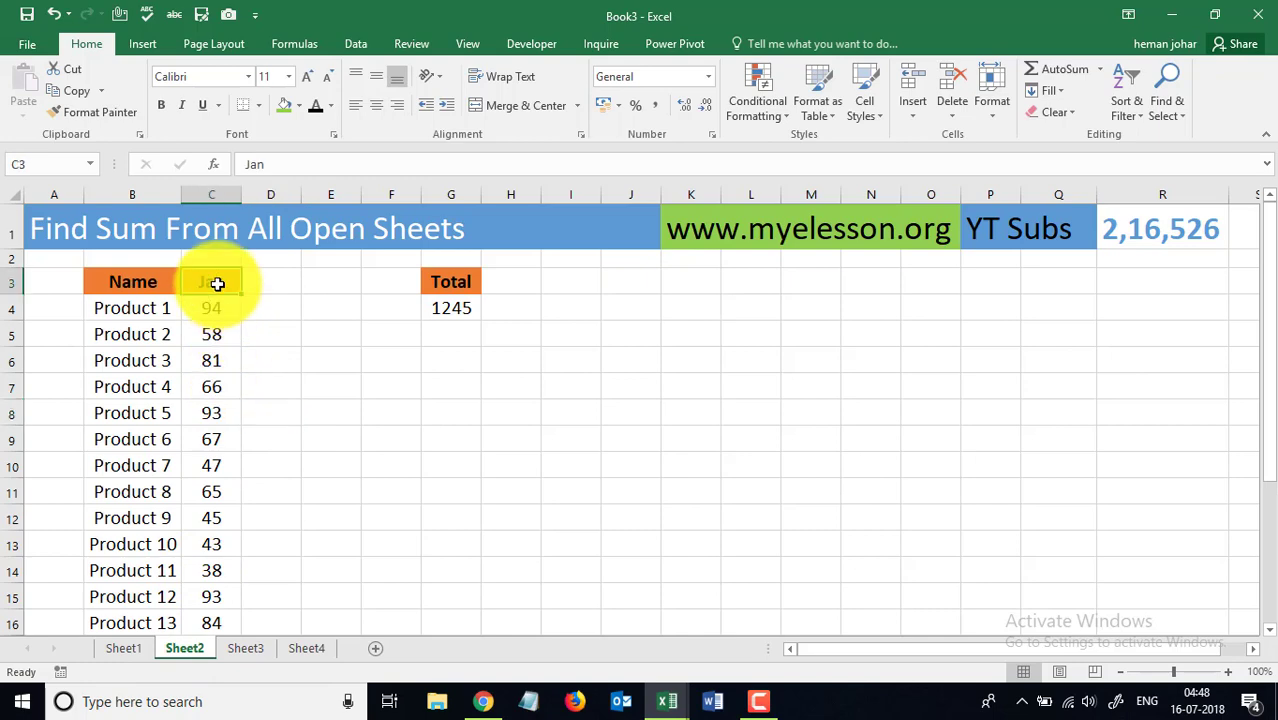
text(Feb)
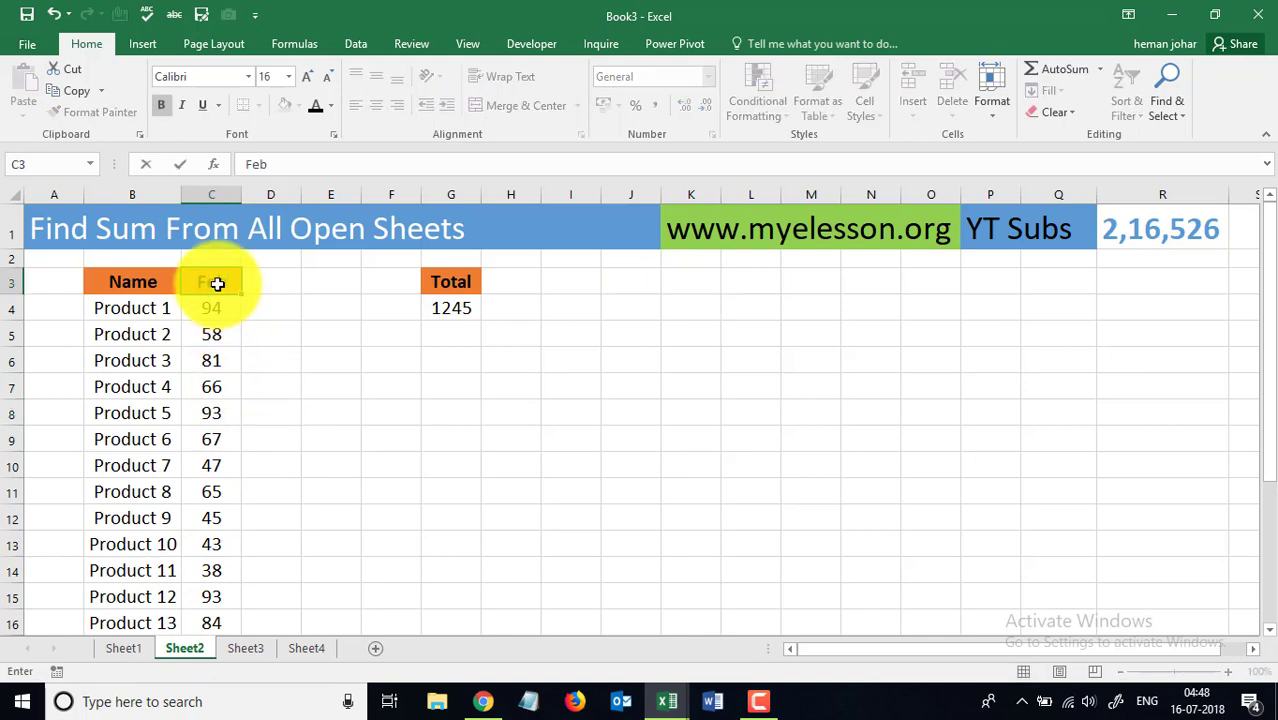
key(Return)
Step: Relabel Sheet3's C3 month header as mar
click(245, 648)
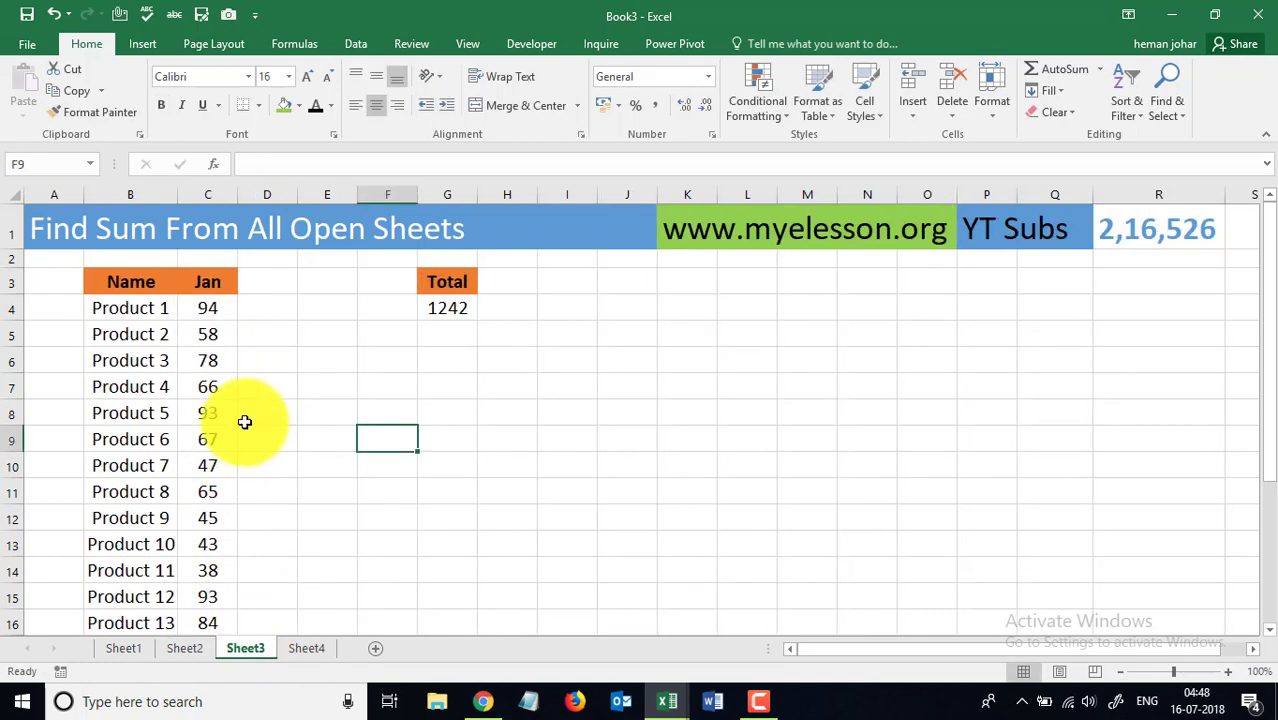
click(212, 290)
text(mar)
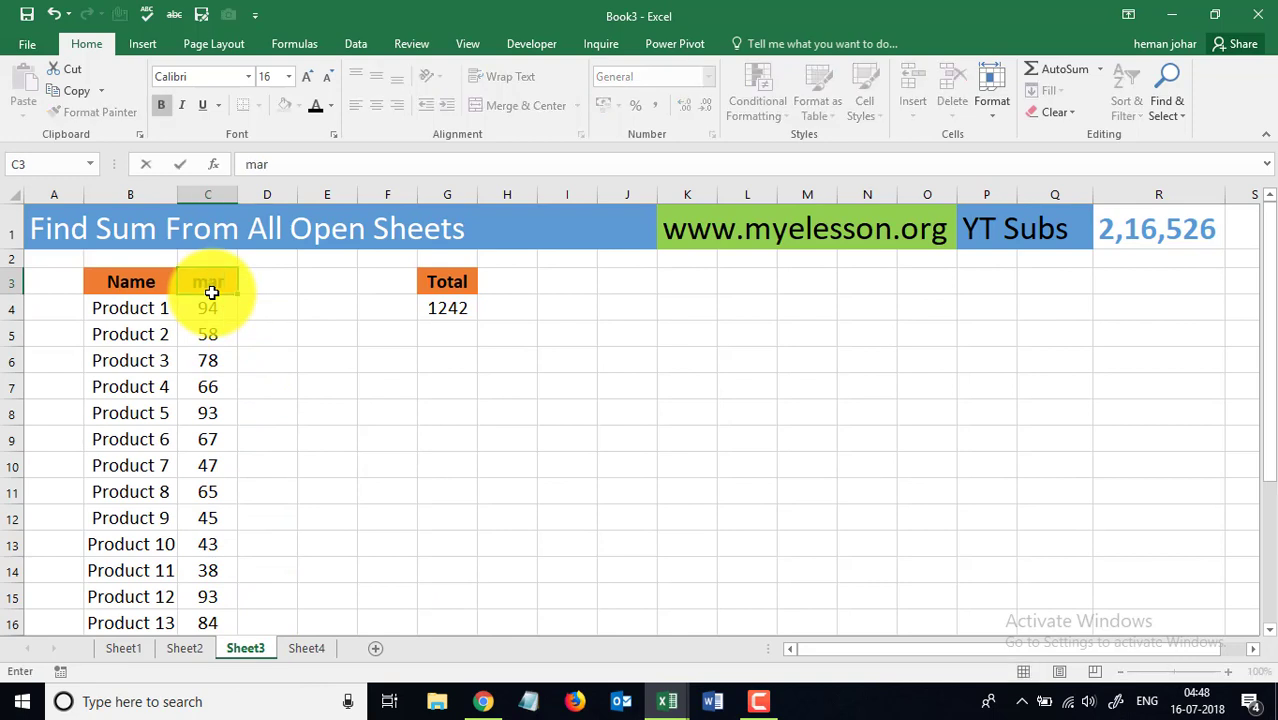
key(Return)
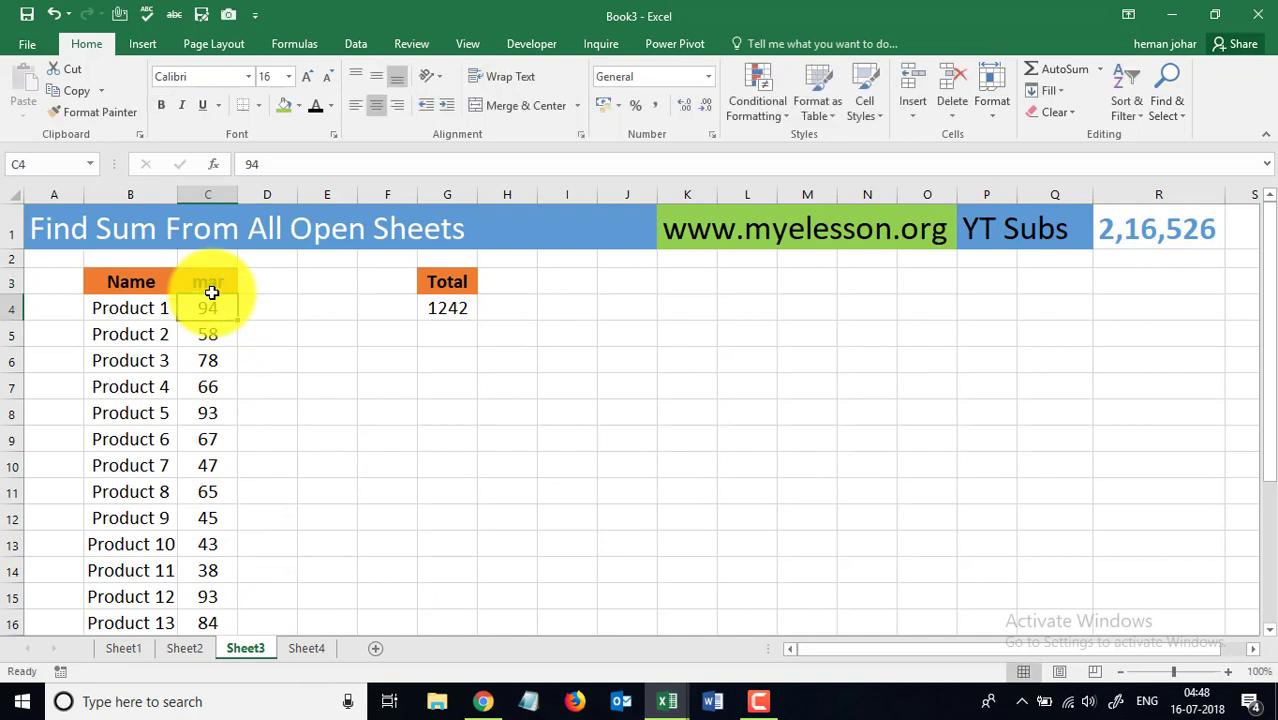
Step: Relabel Sheet4's header as Apr and check its Total formula =SUM(C4:C24)
click(314, 652)
click(212, 287)
text(Apr)
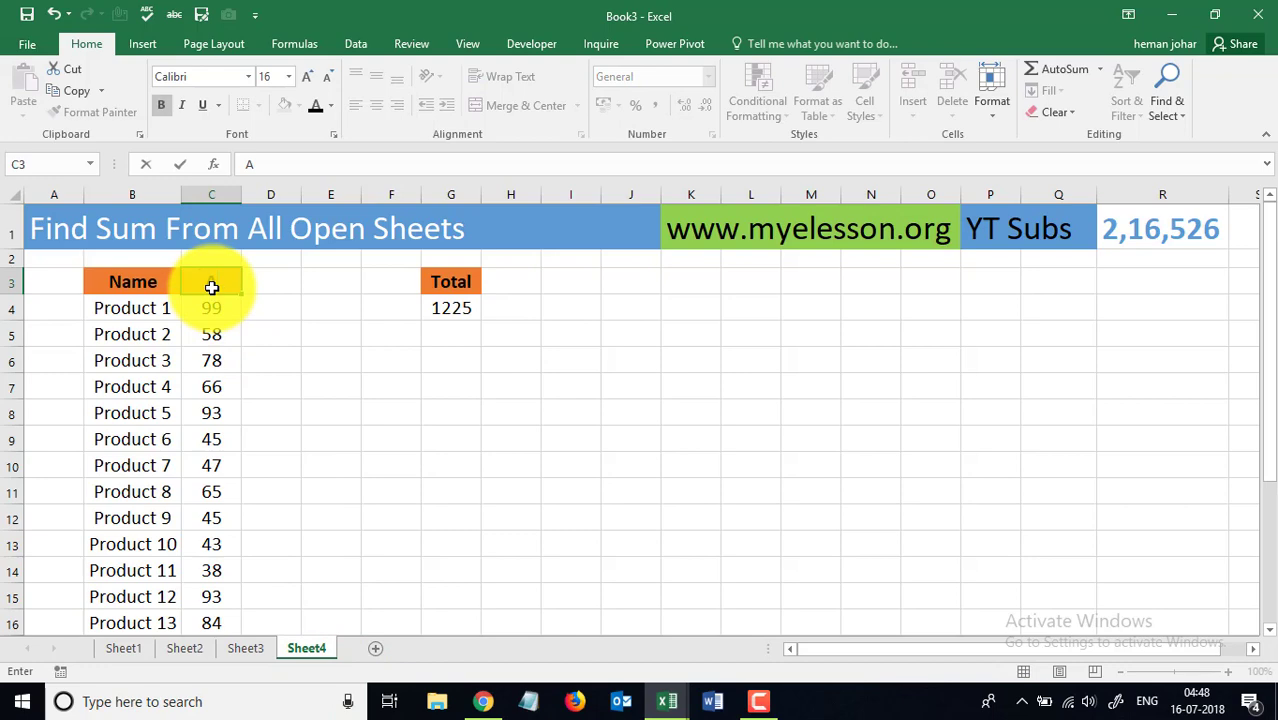
key(Return)
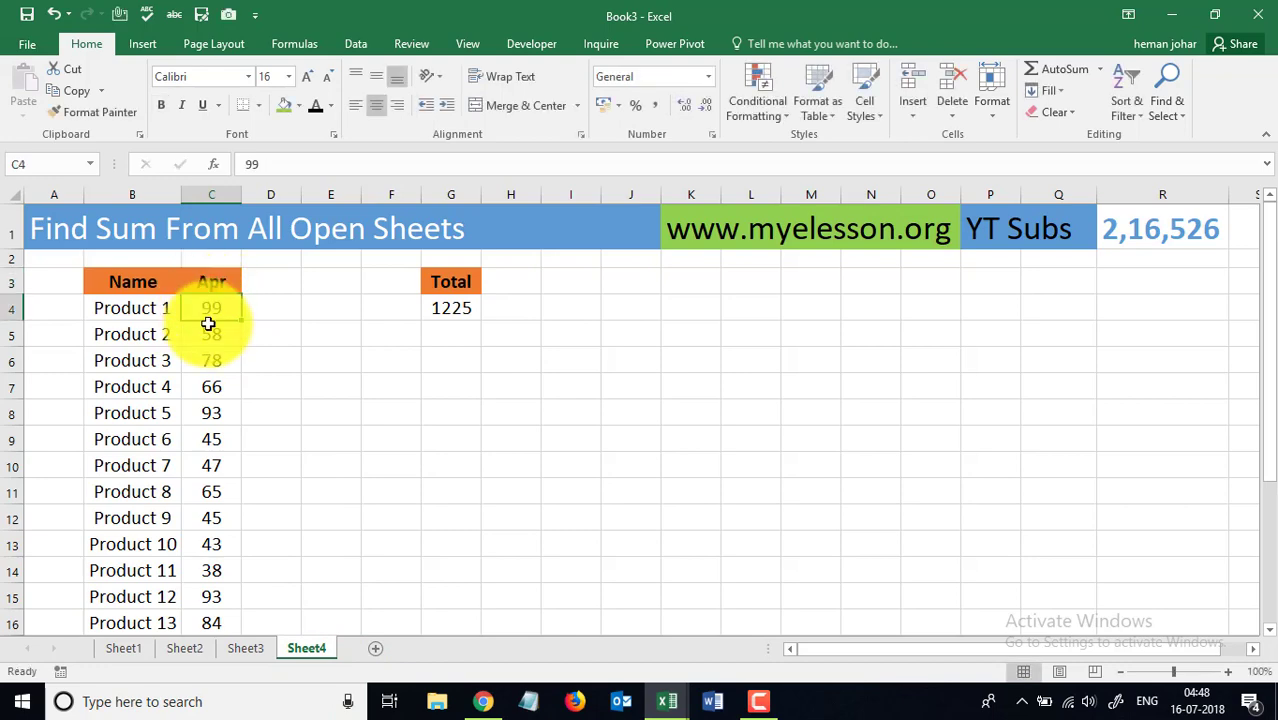
scroll(210, 384, down, 1)
scroll(210, 384, down, 5)
scroll(208, 376, up, 6)
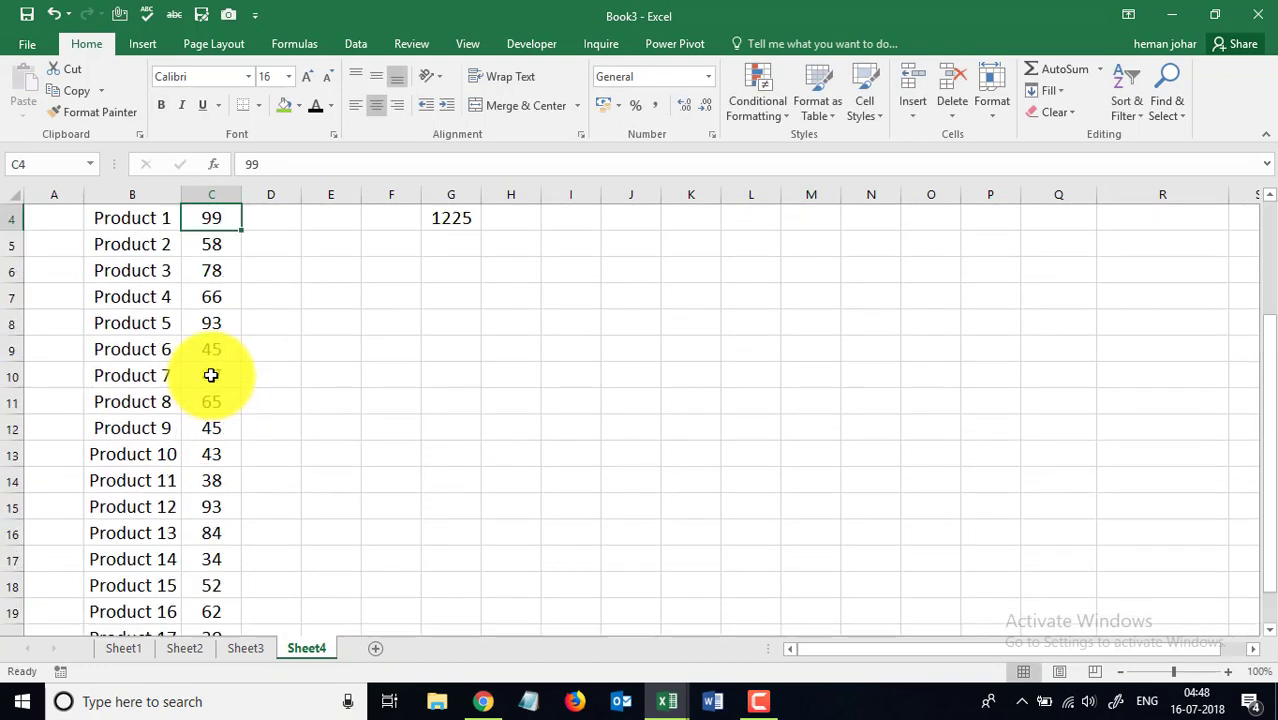
scroll(160, 328, down, 5)
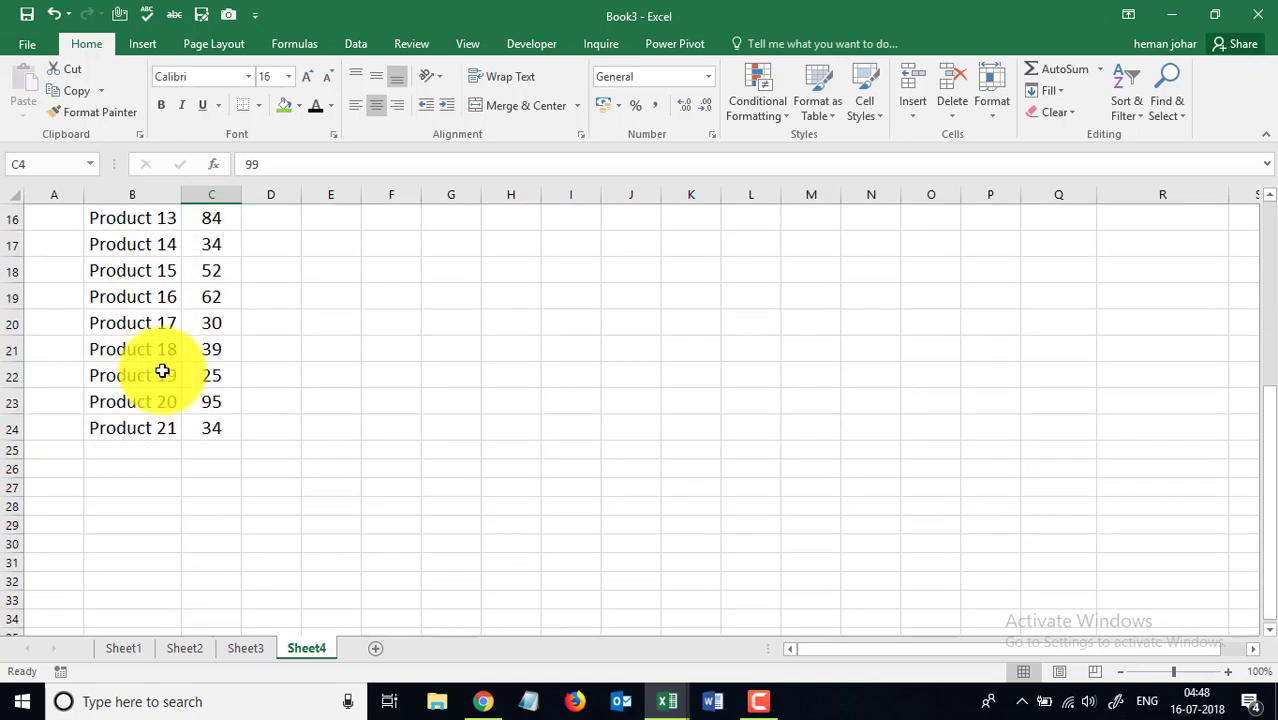
scroll(165, 371, up, 5)
click(450, 307)
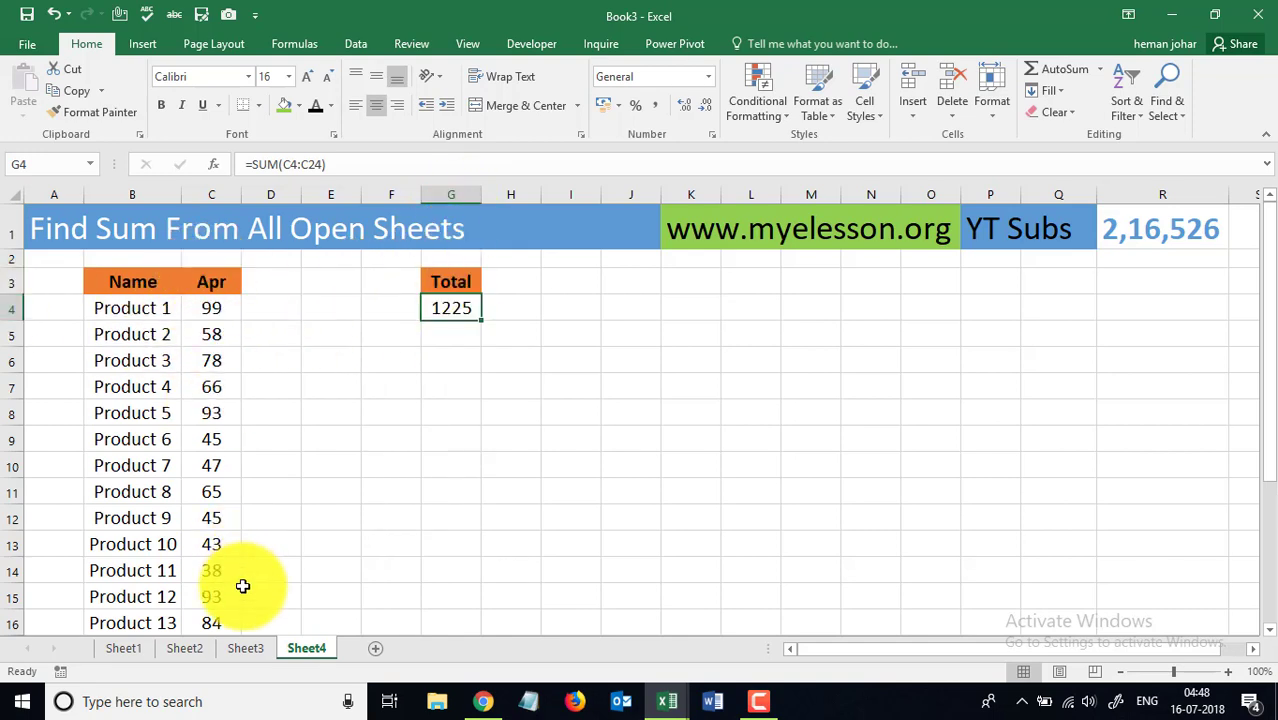
Step: Review the Sheet3 and Sheet2 Totals, then select merged J4 under Master Total on Sheet1
click(247, 649)
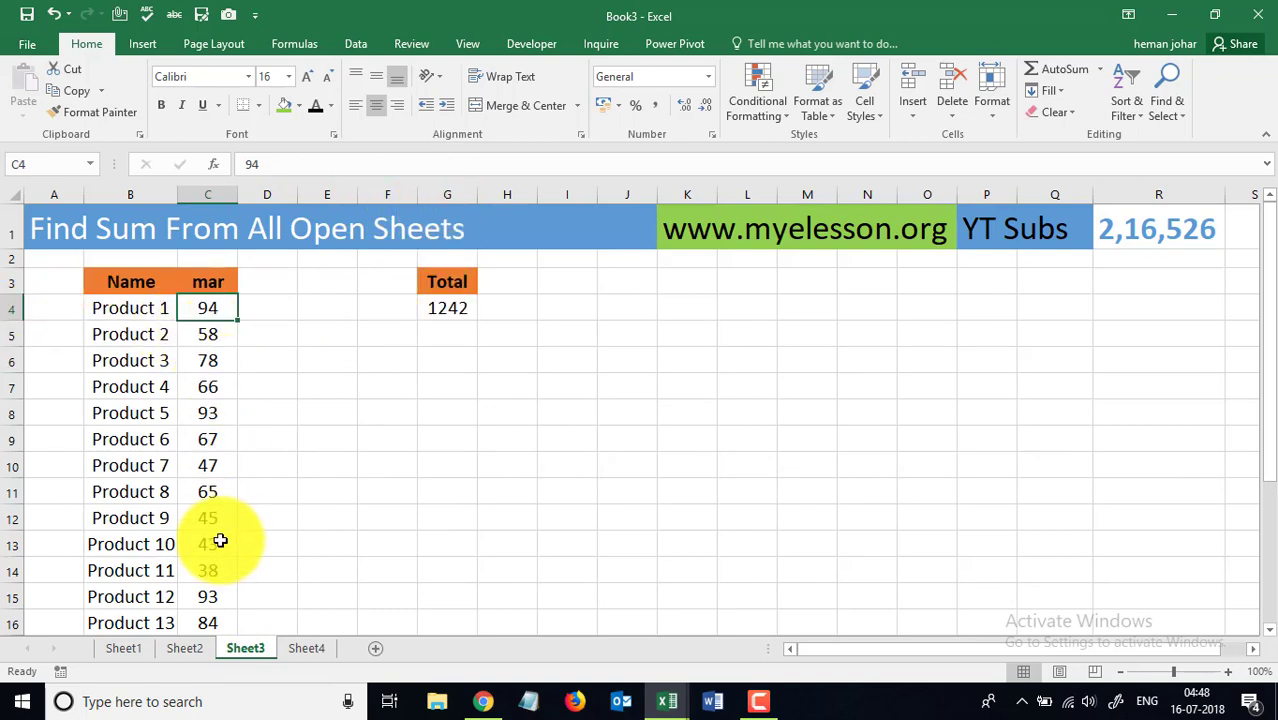
click(194, 650)
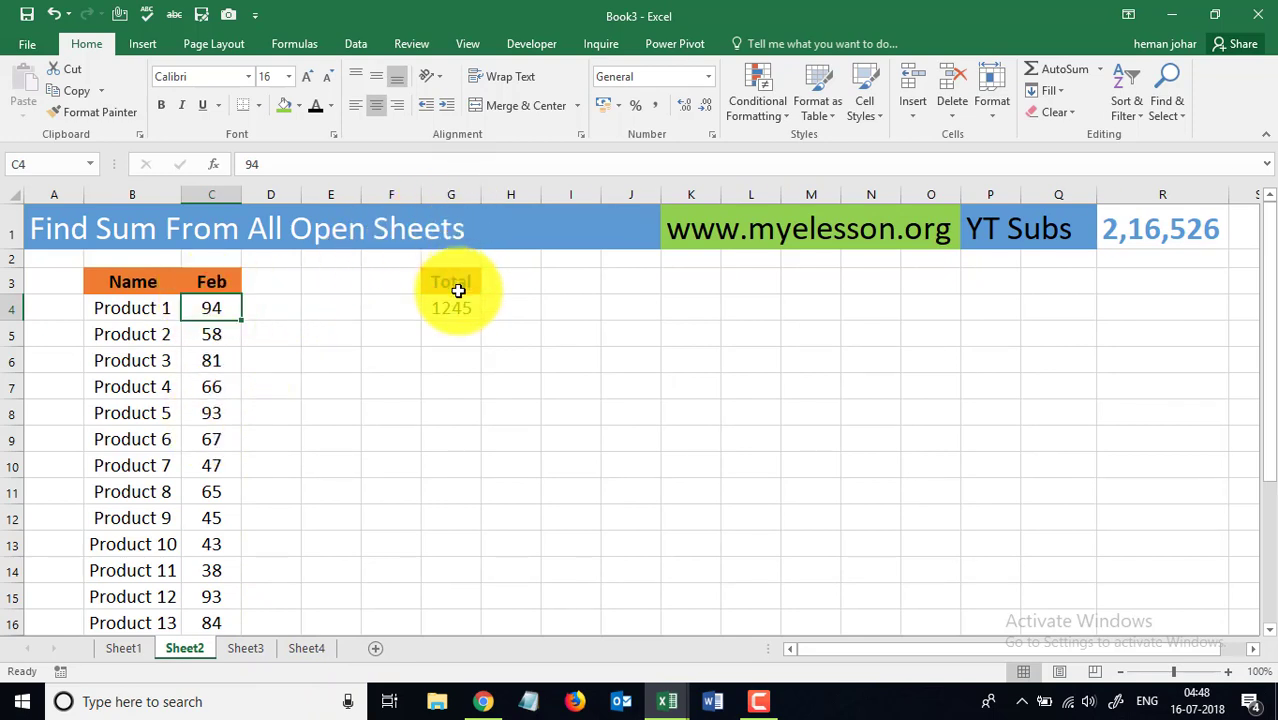
click(118, 649)
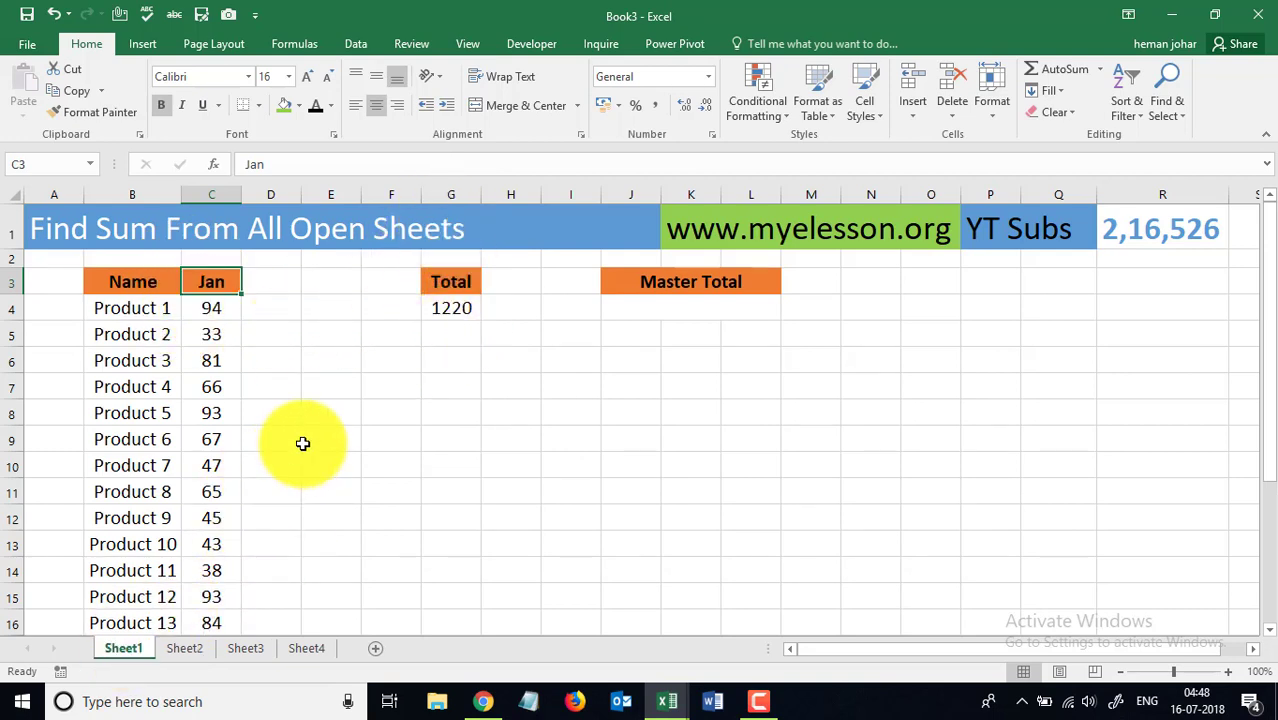
click(656, 313)
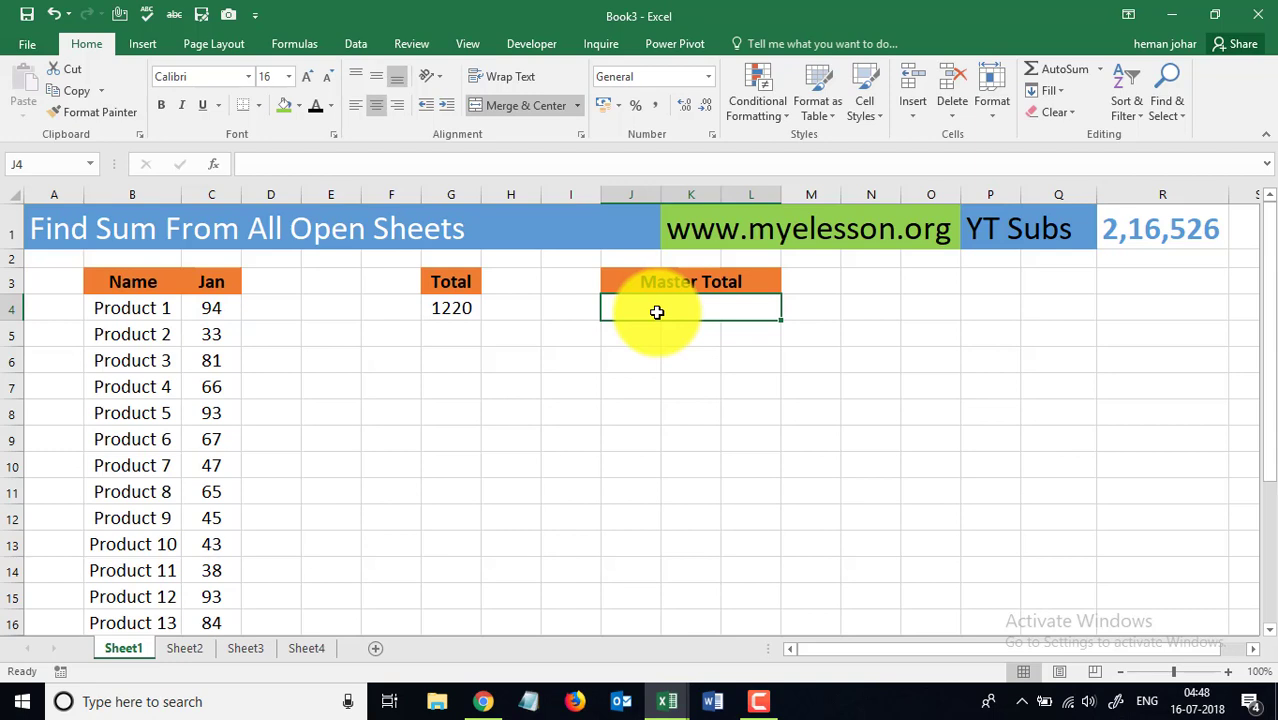
Step: Enter =SUM(Sheet1:Sheet4!G4) in J4, correcting the mistyped G5 to G4
text(=)
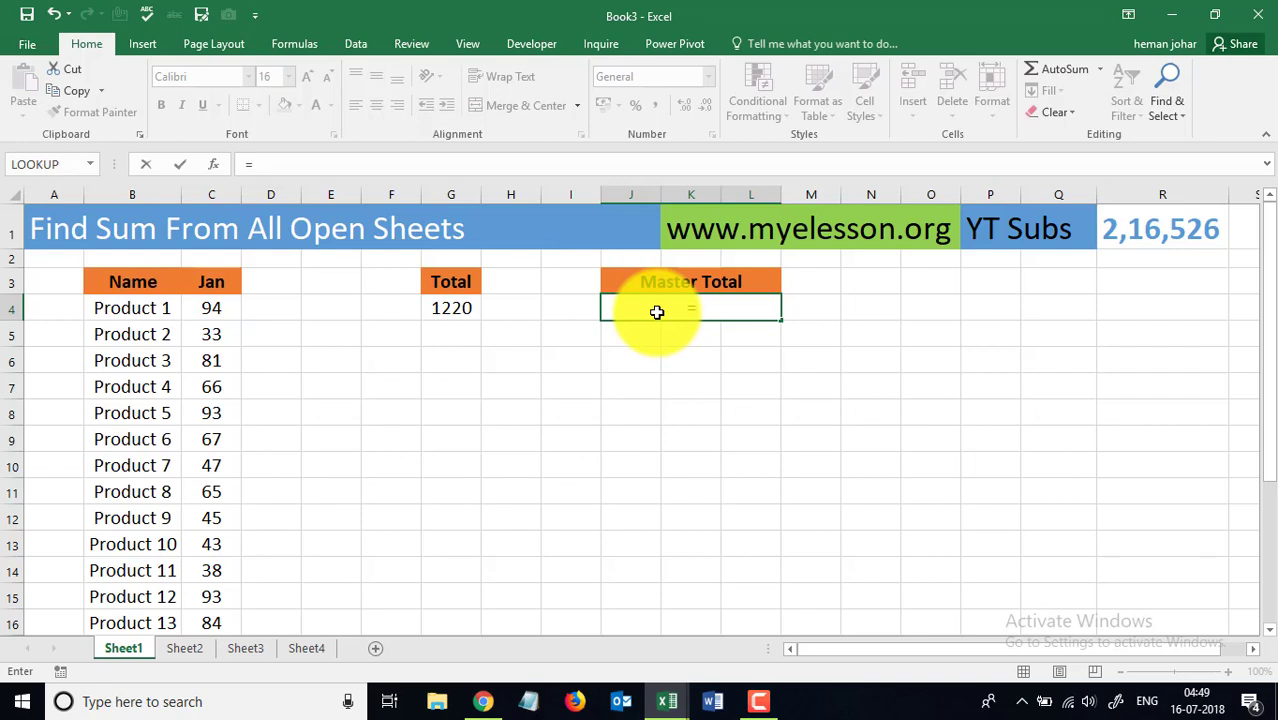
text(sum)
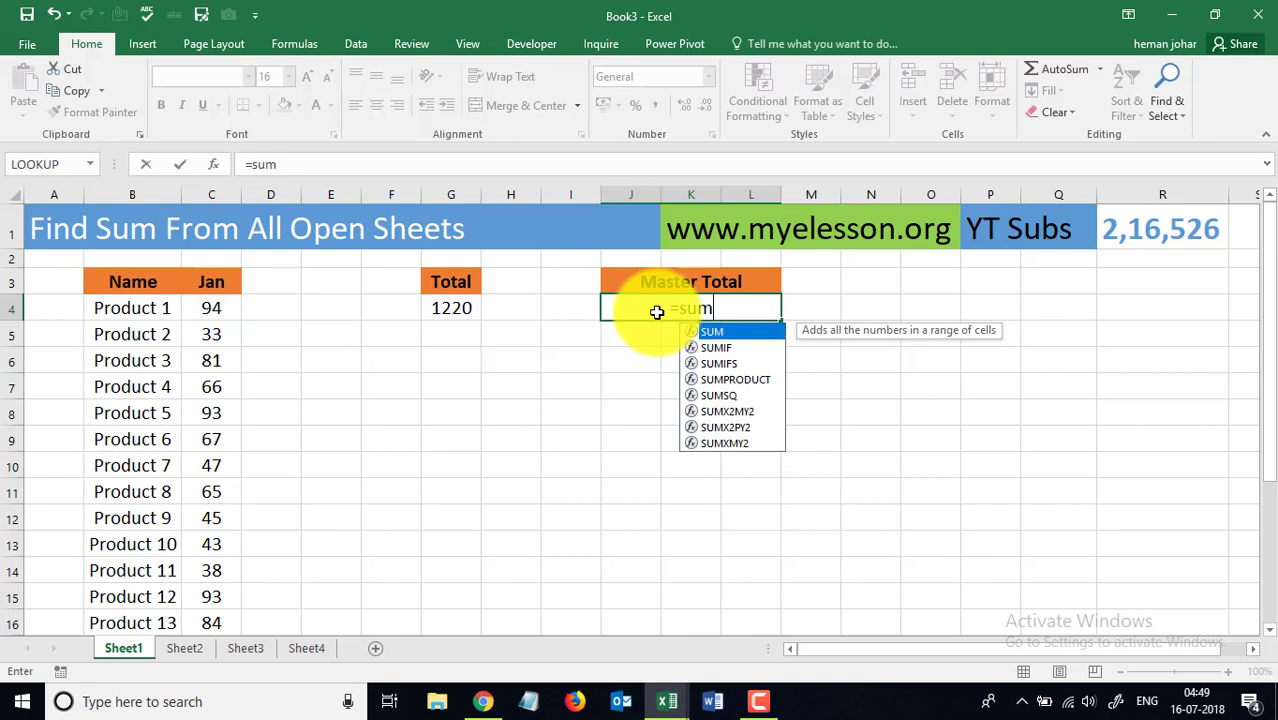
text((sheet)
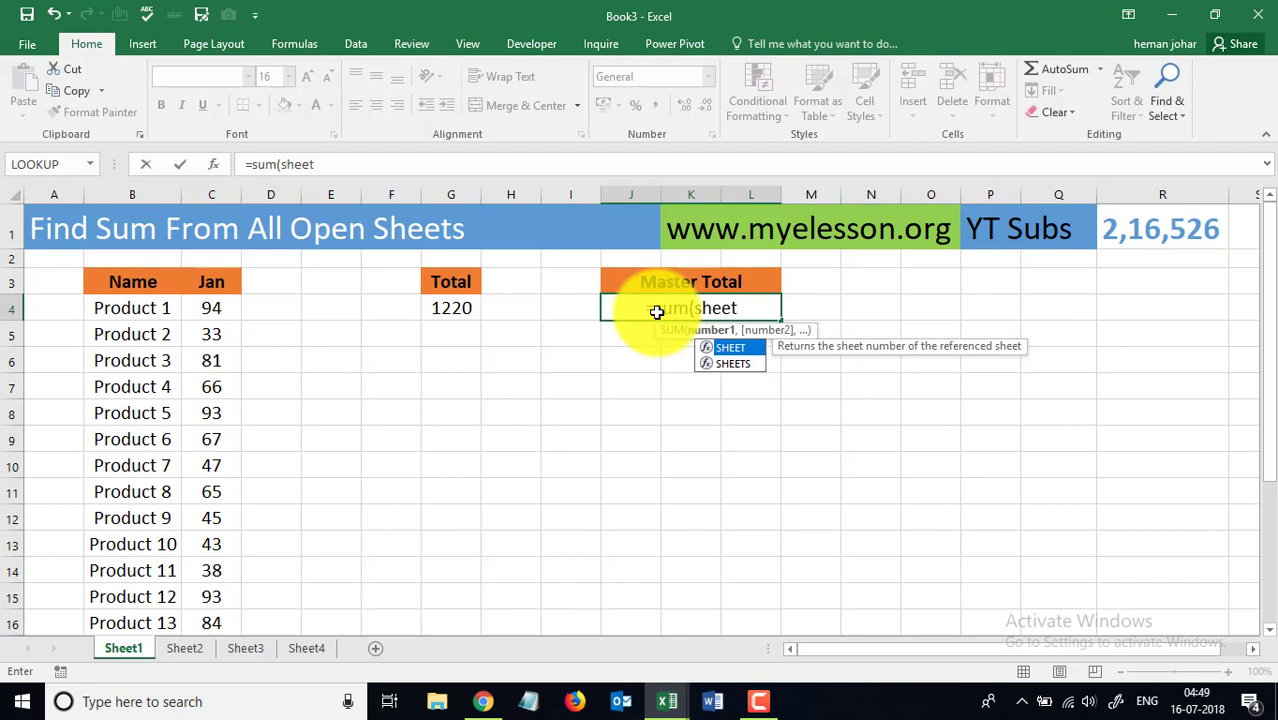
text(1)
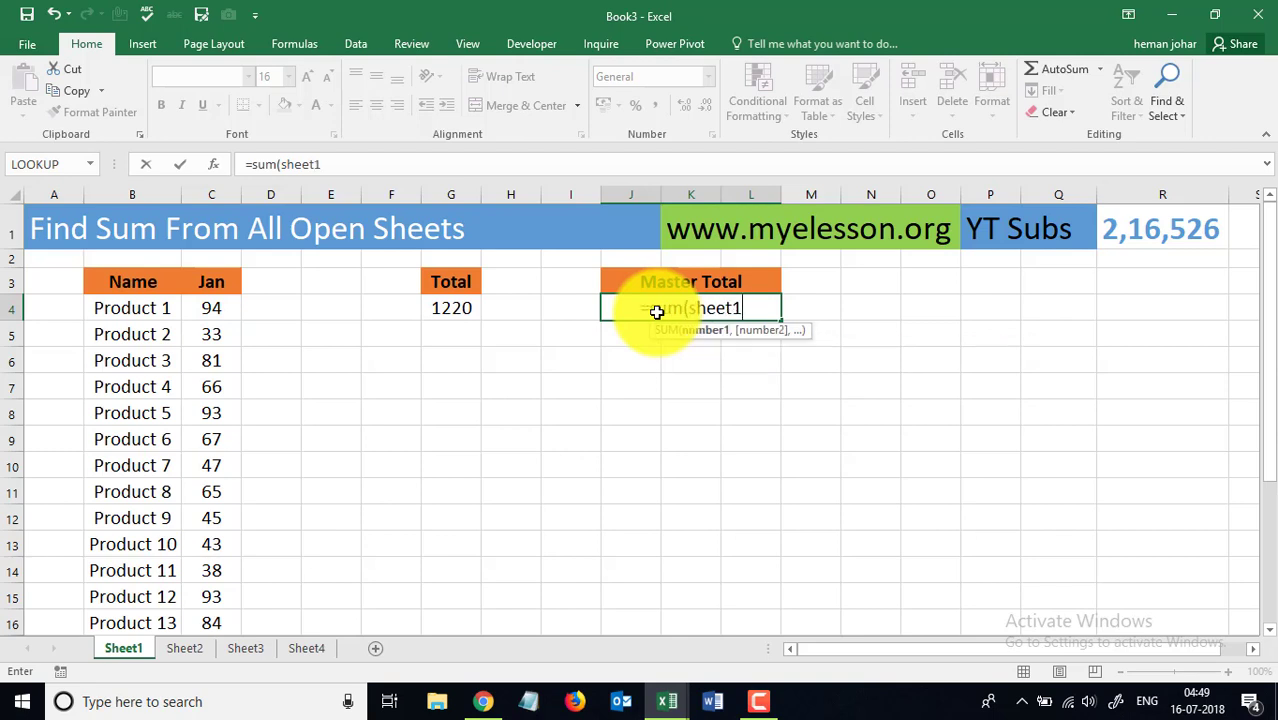
text(:)
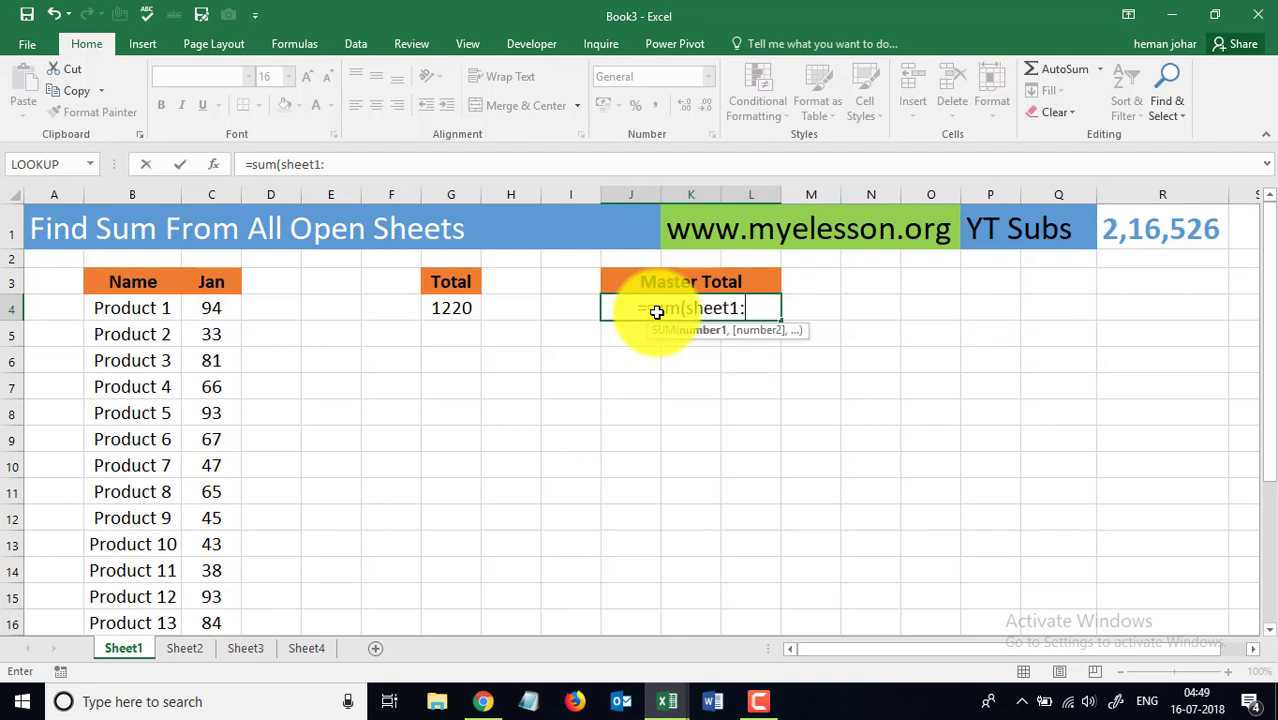
text(shee)
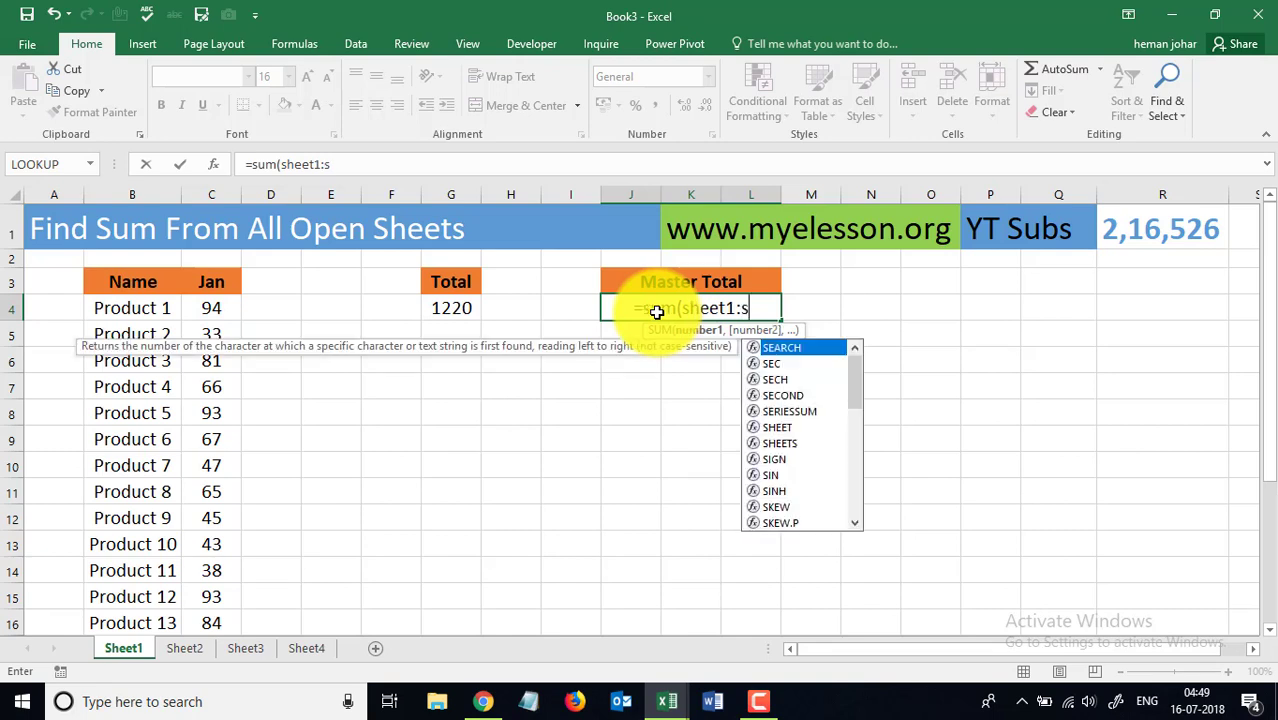
text(t)
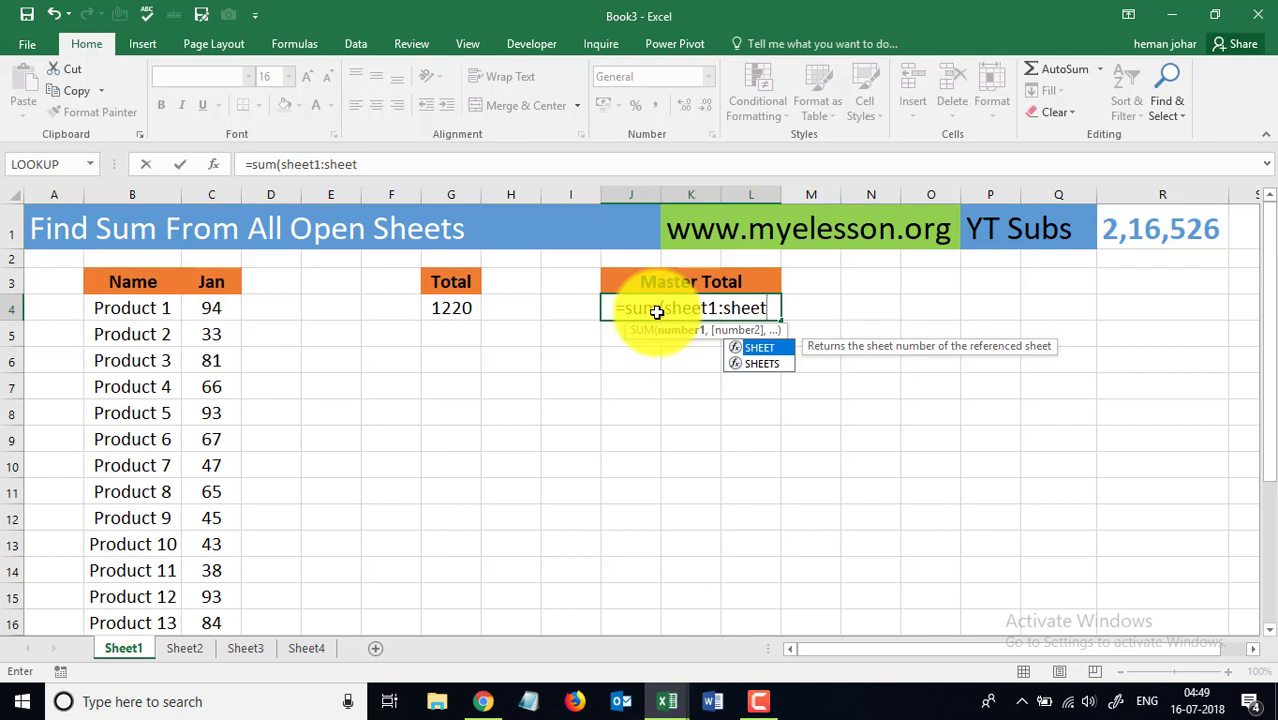
text(4)
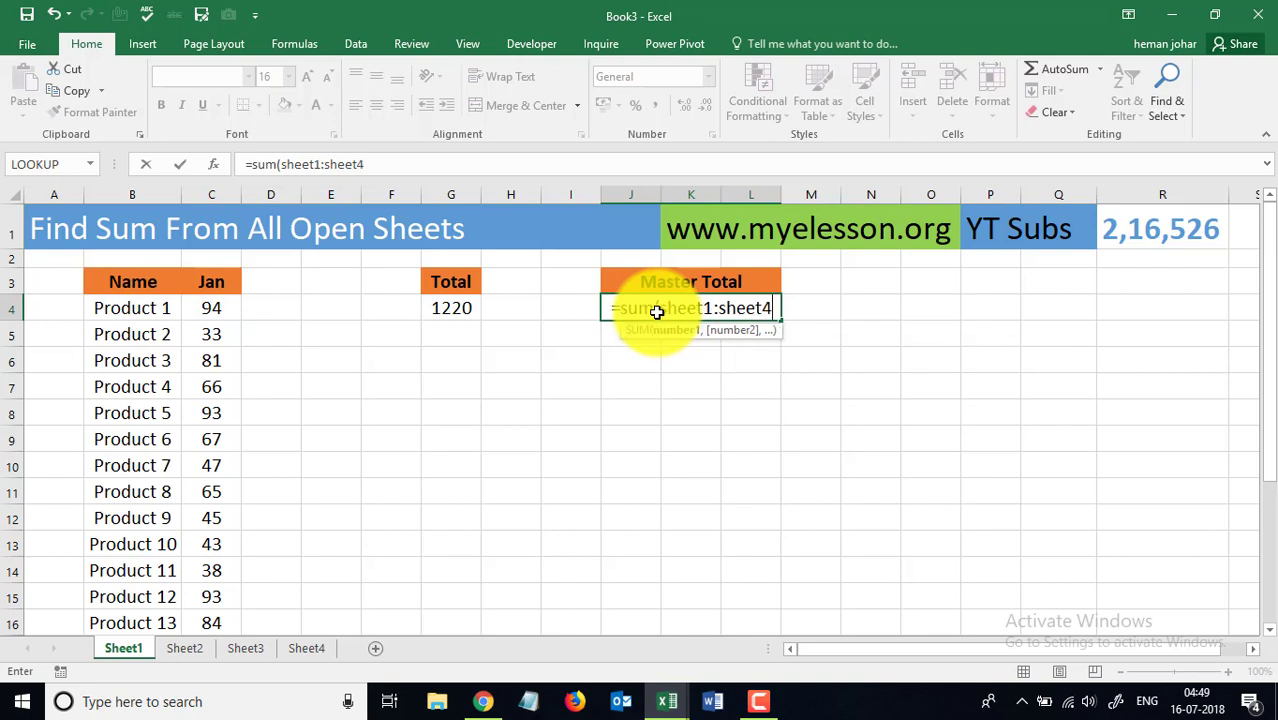
text(!)
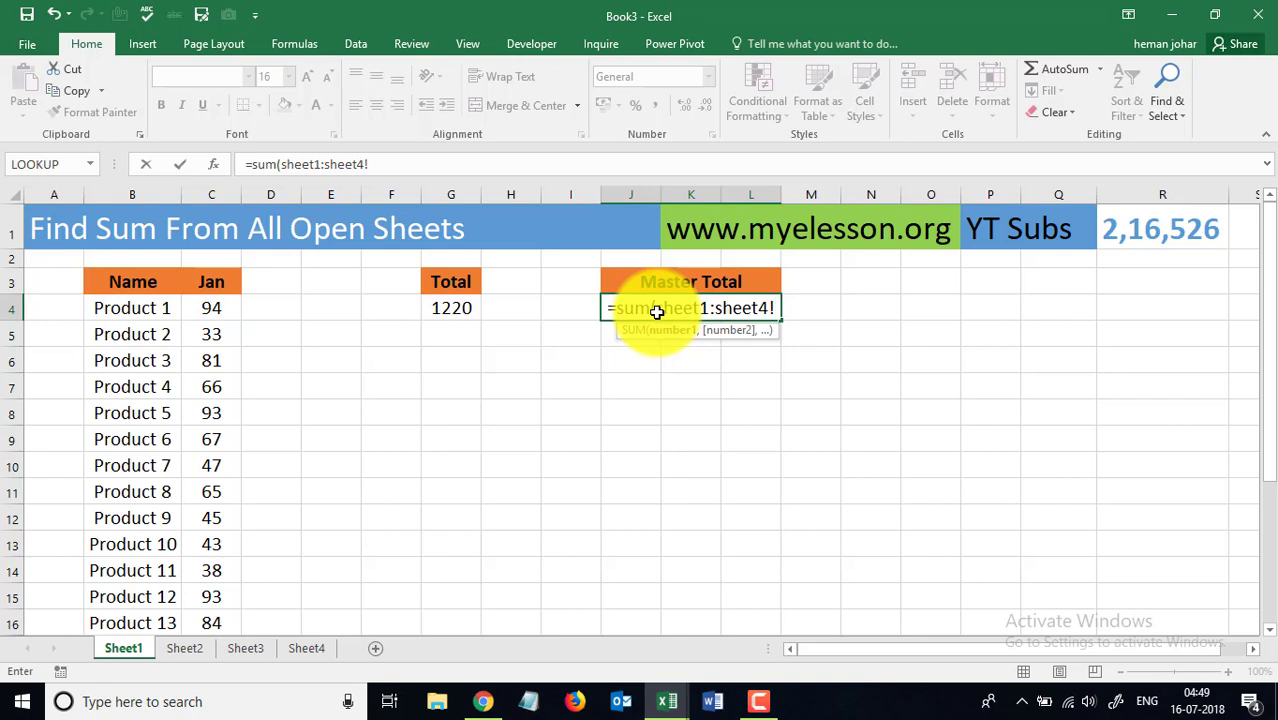
text(g)
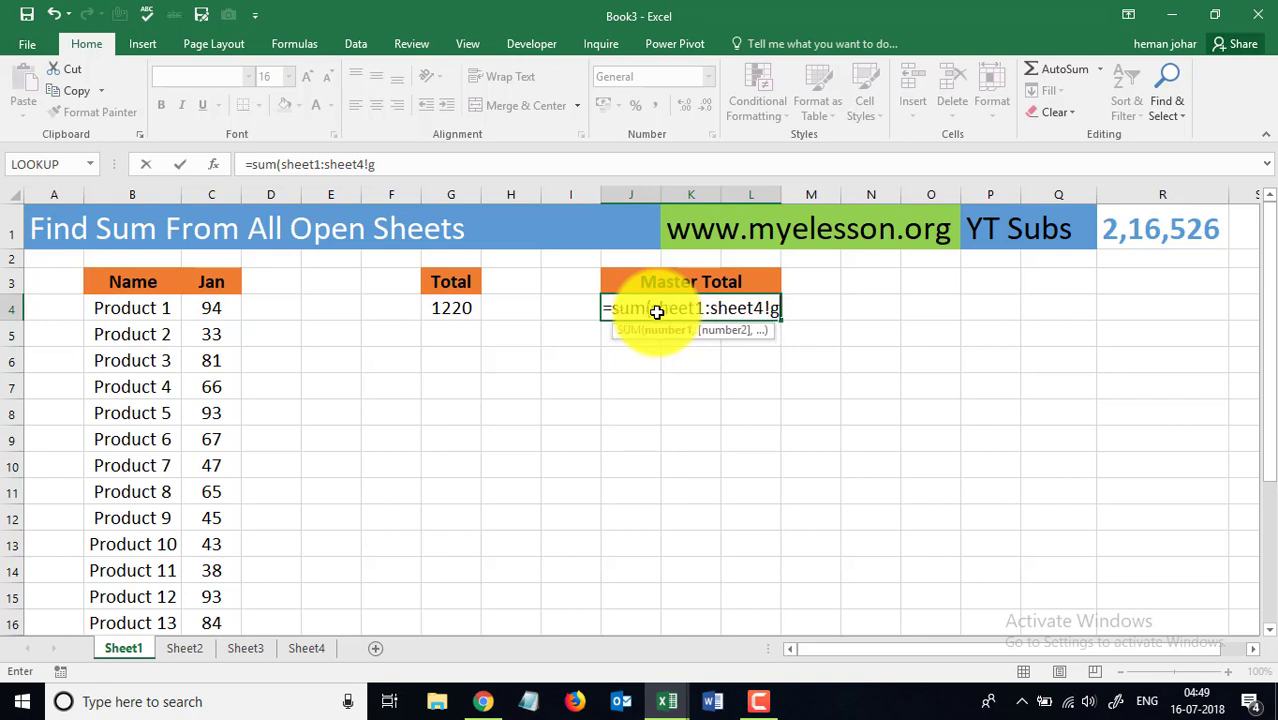
text(5)
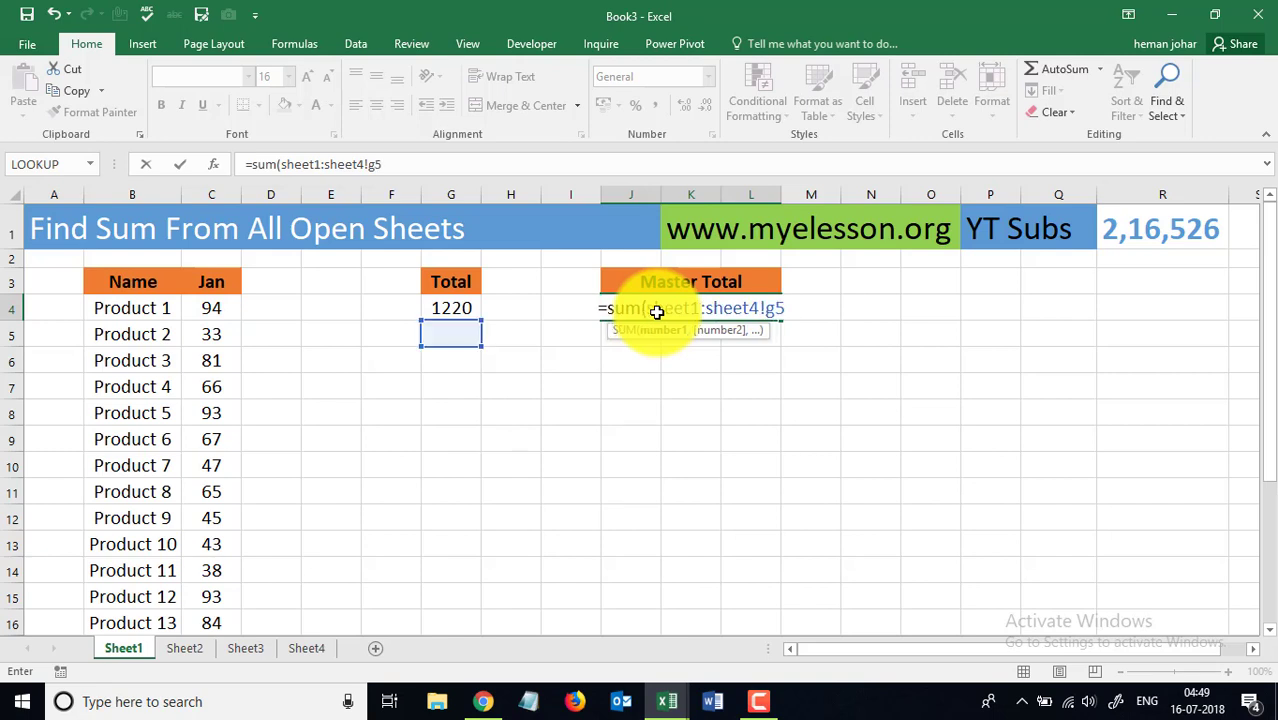
key(BackSpace)
text(4))
key(Return)
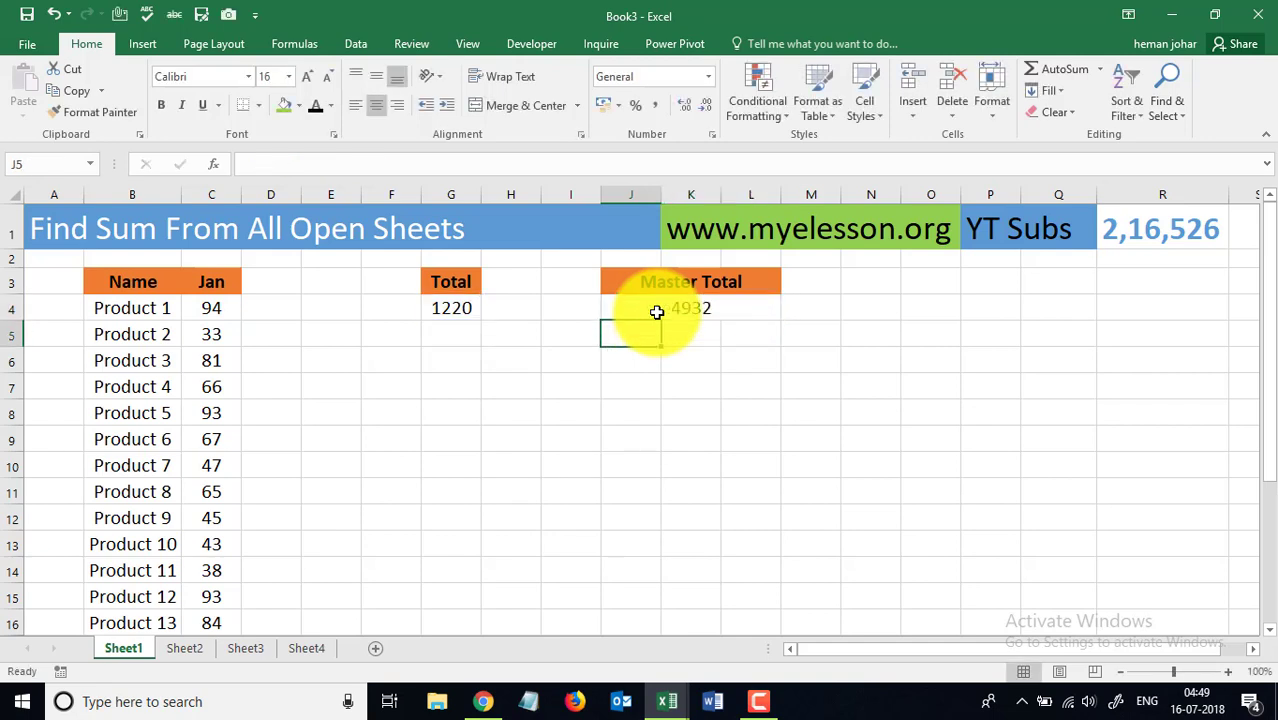
click(645, 299)
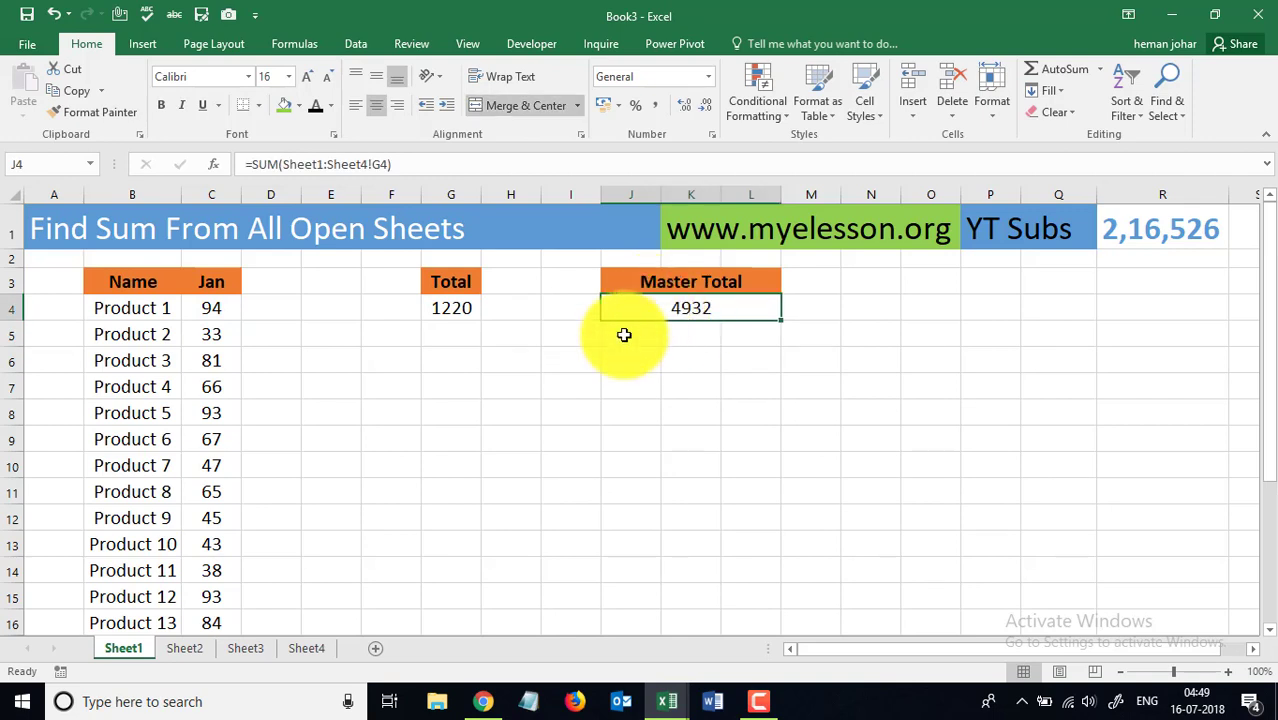
click(451, 308)
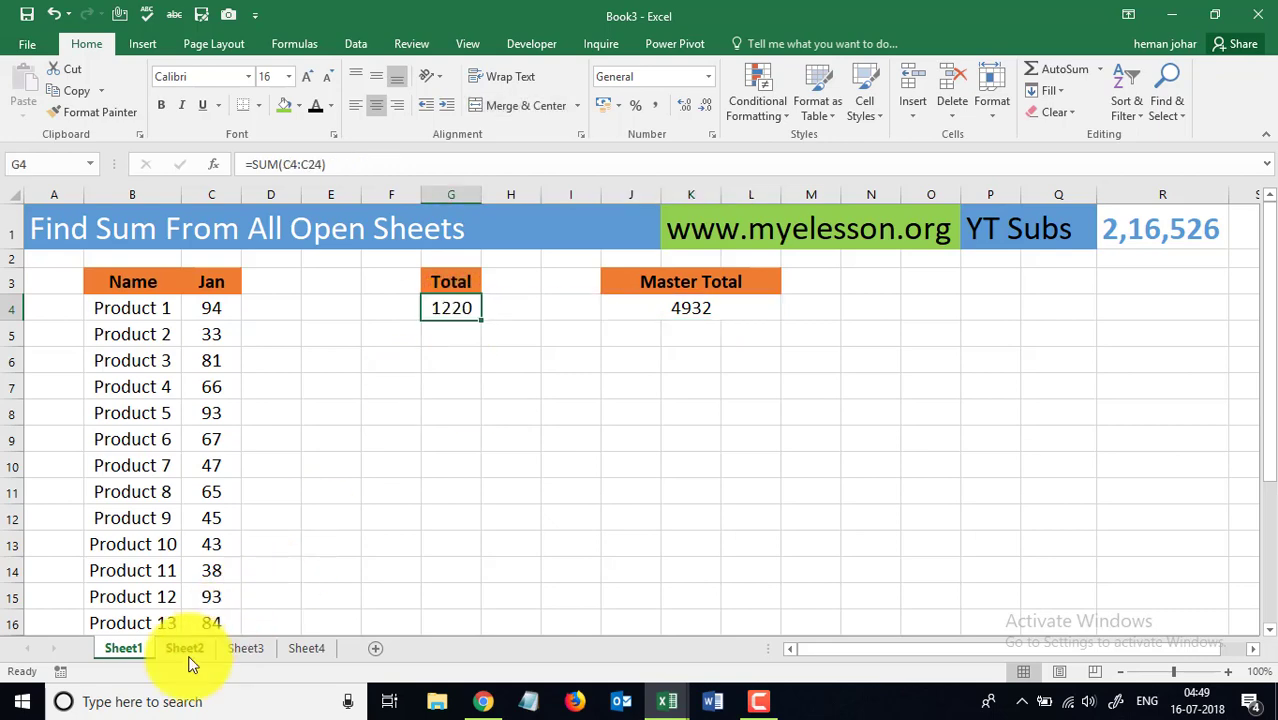
click(186, 648)
click(447, 308)
click(245, 648)
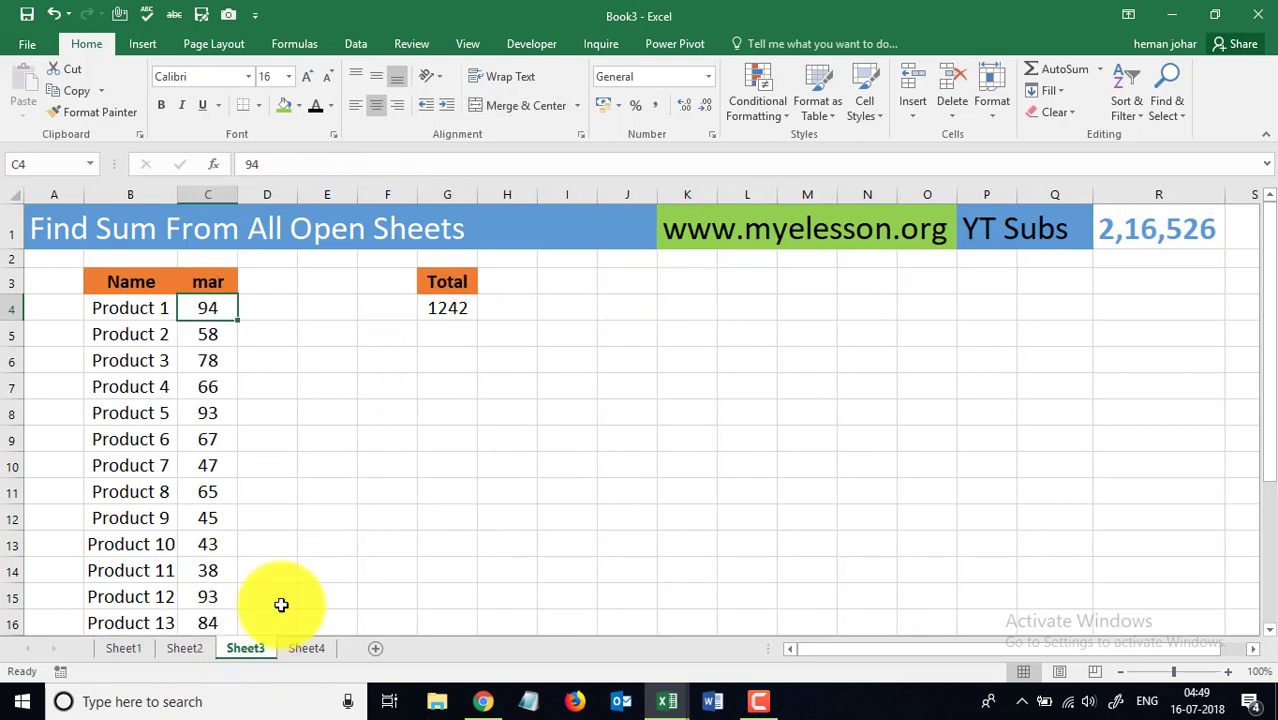
click(452, 310)
click(308, 648)
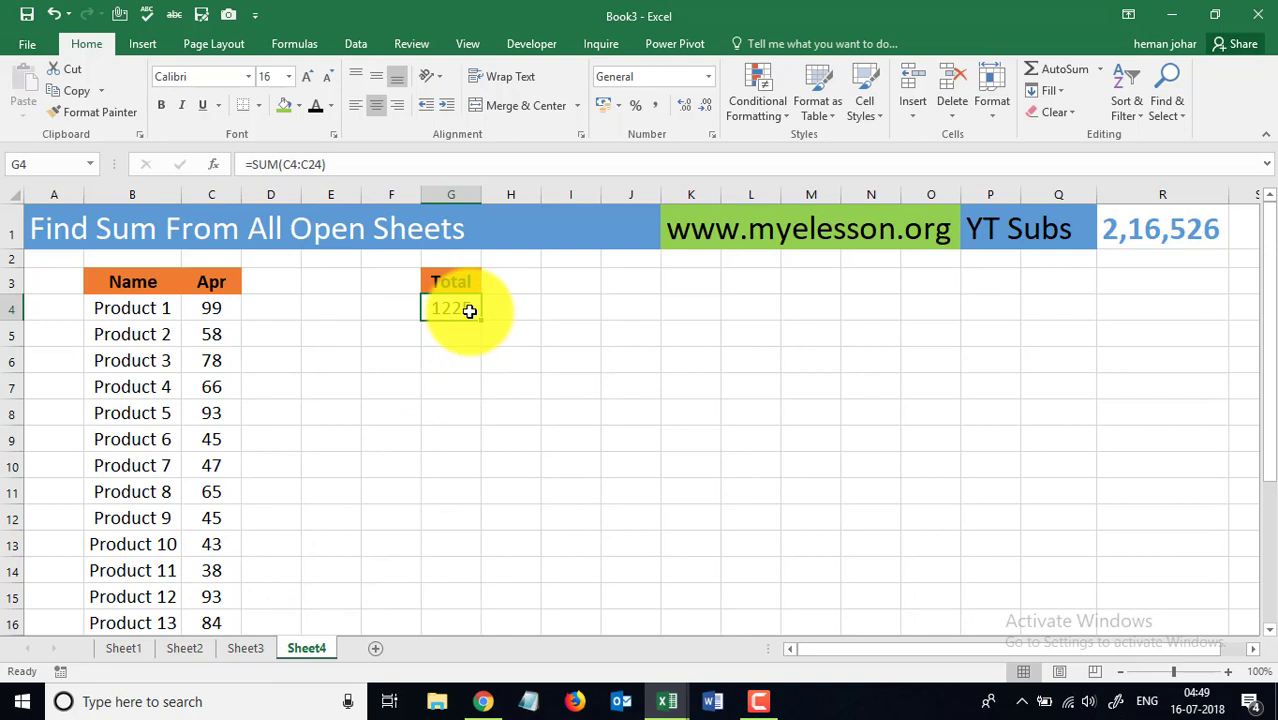
click(123, 648)
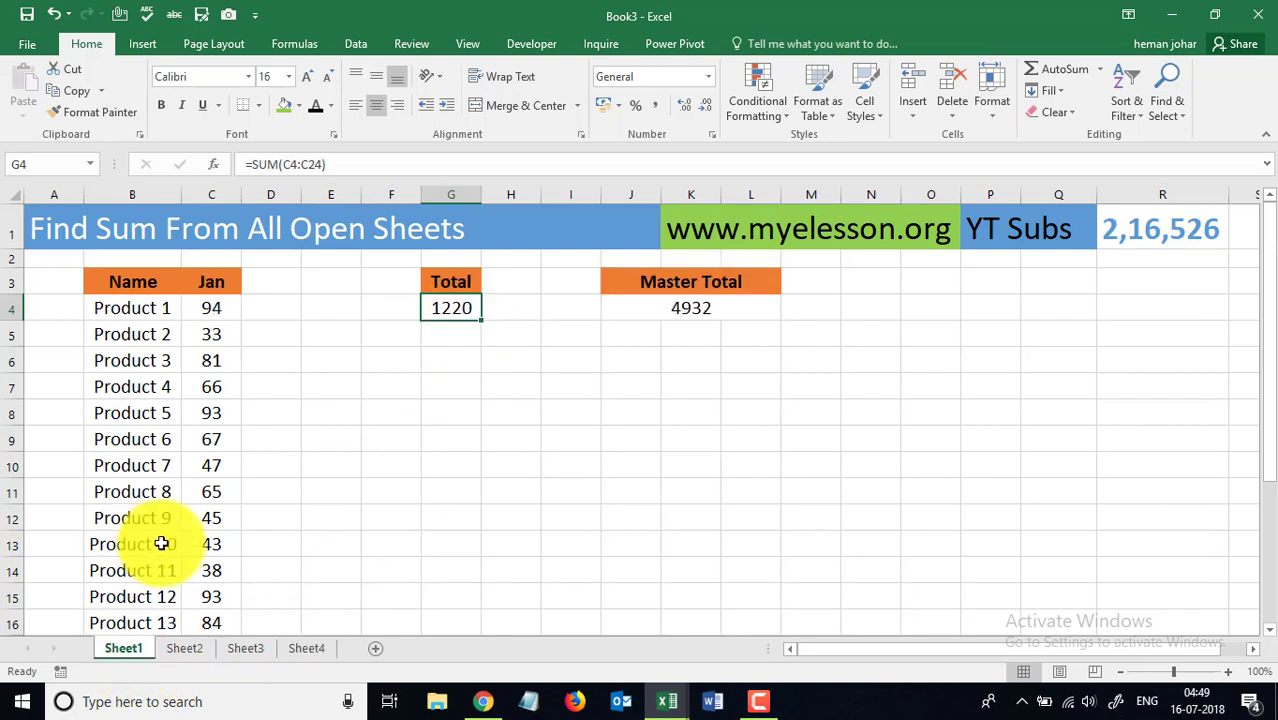
click(633, 359)
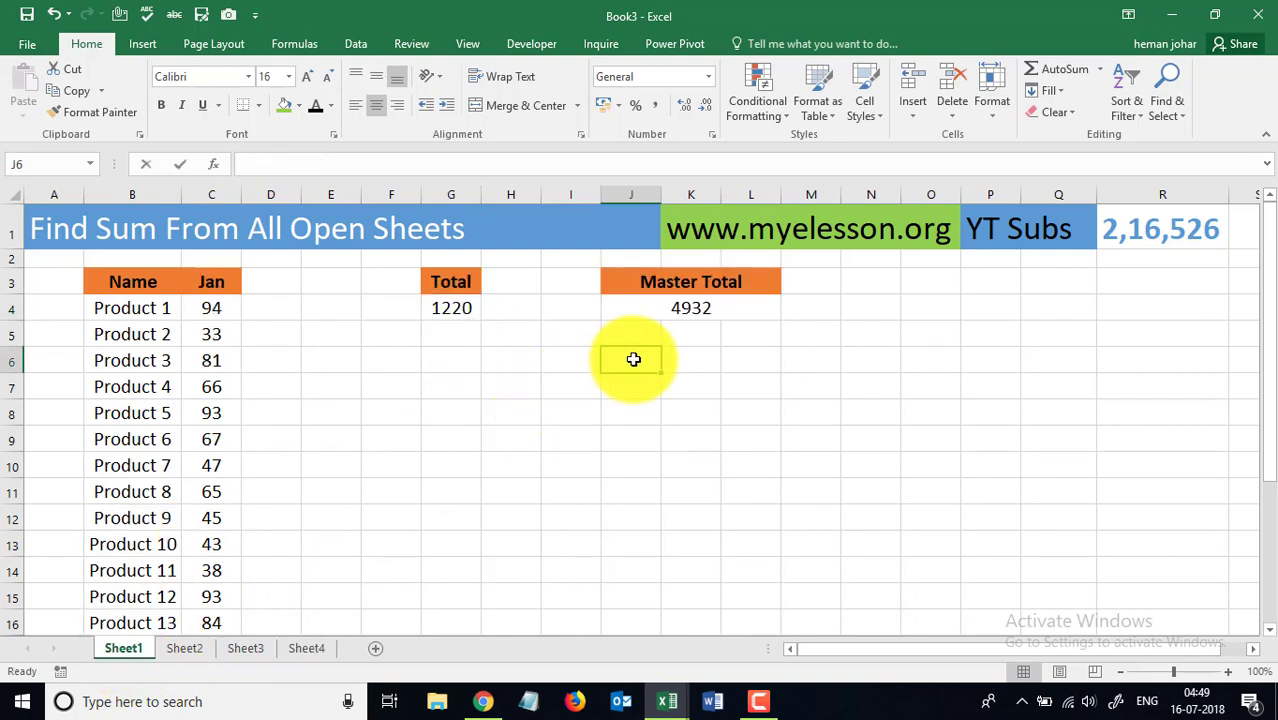
Step: Start a SUM formula in J6 with Sheet1's and Sheet2's G4 Totals
text(=sum)
key(Tab)
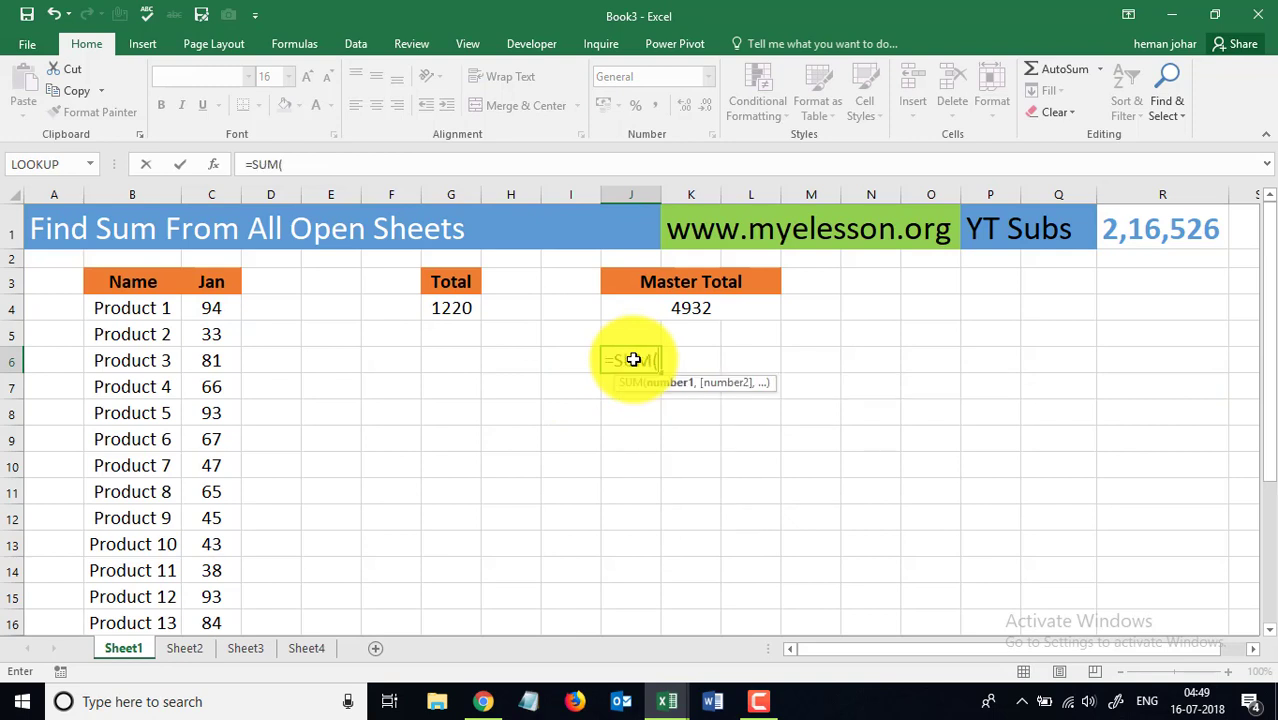
click(459, 306)
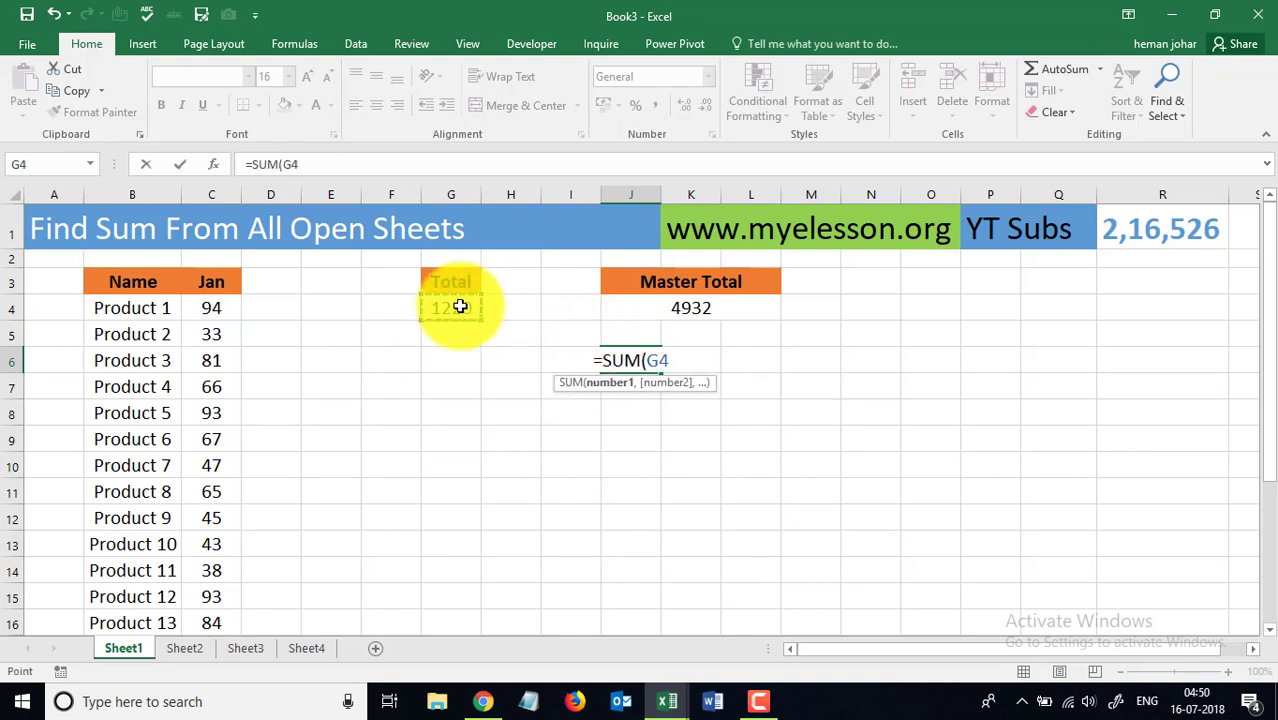
text(,)
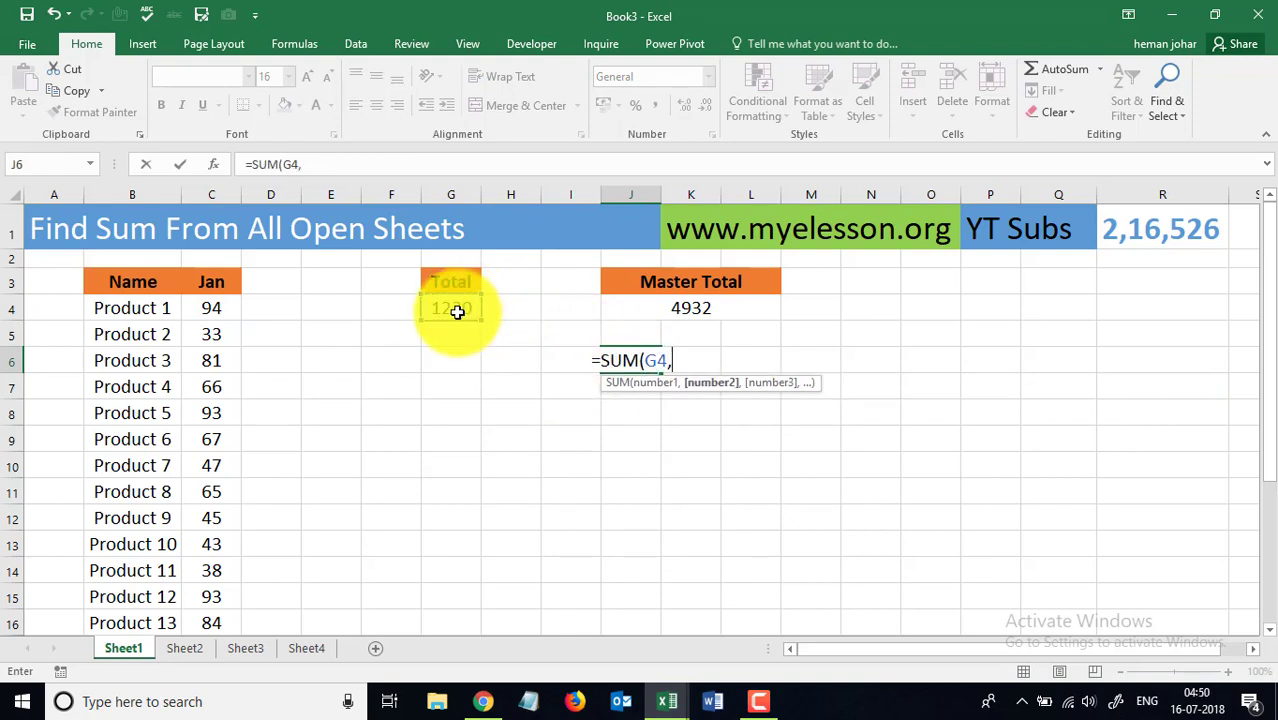
click(184, 645)
click(449, 306)
text(,)
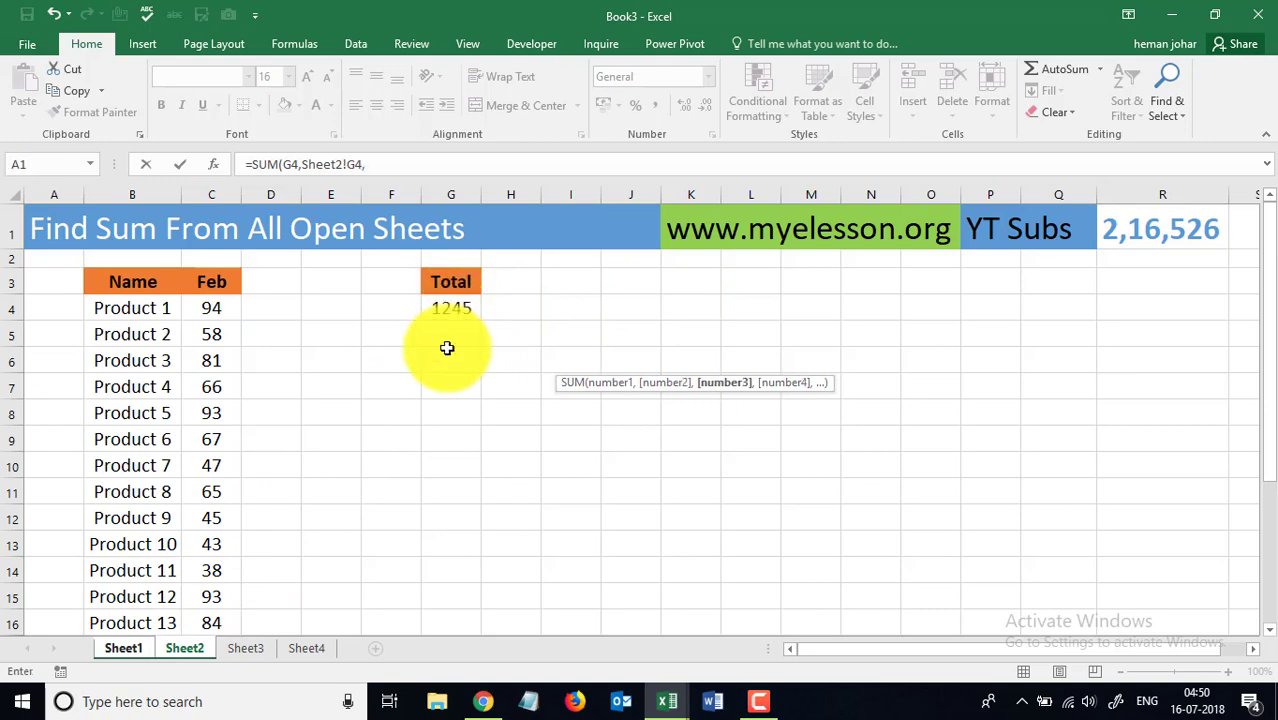
Step: Add Sheet3's and Sheet4's G4 Totals and close the formula, giving 4932
click(255, 648)
click(437, 306)
text(,)
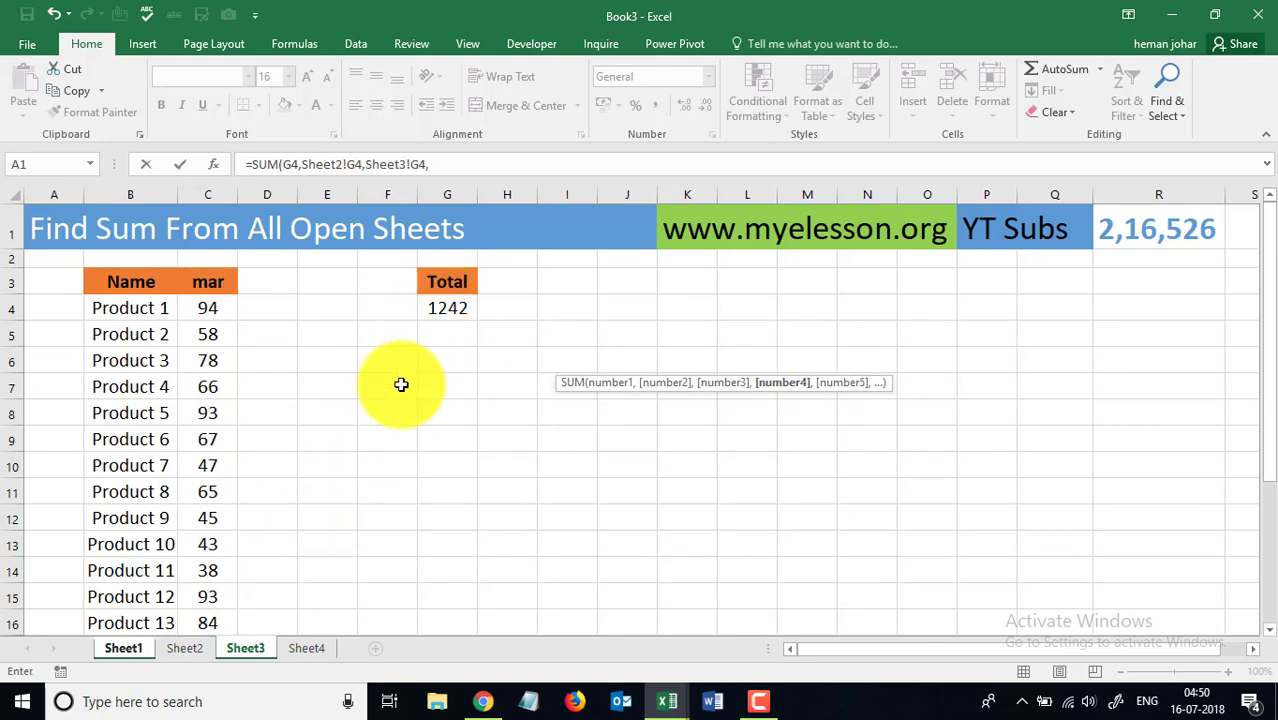
click(306, 648)
click(452, 311)
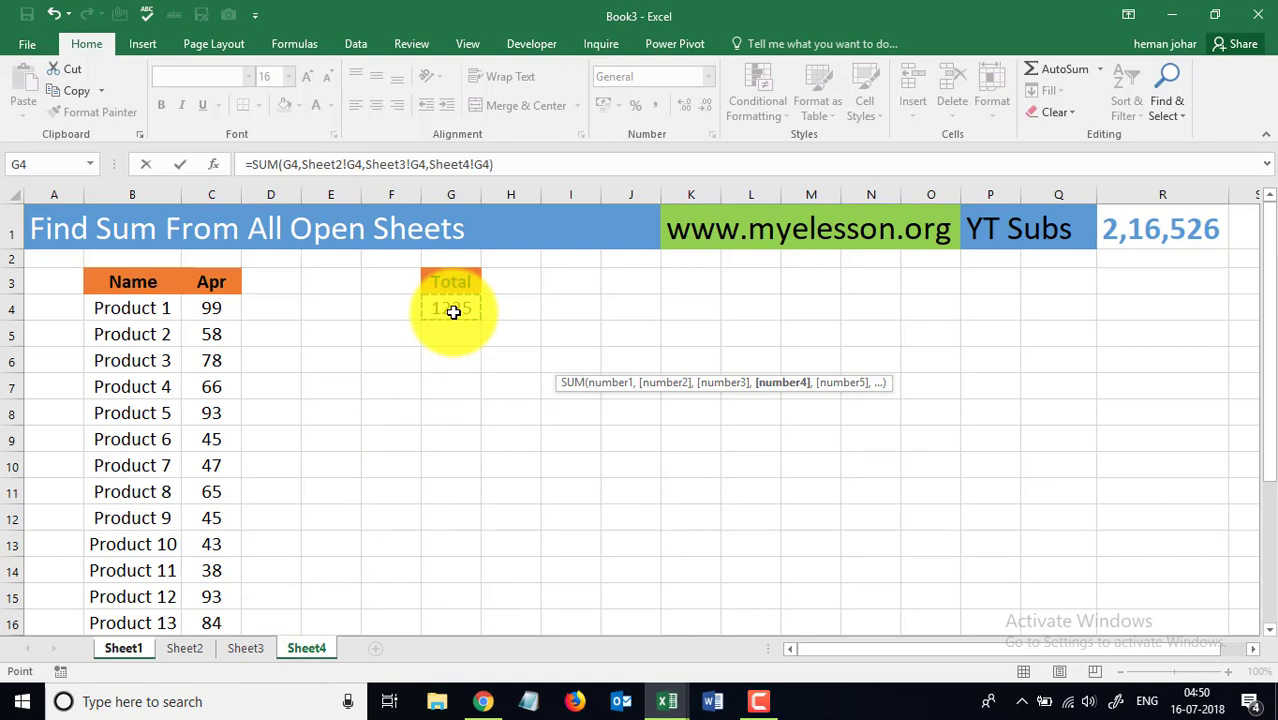
text())
key(Return)
key(Up)
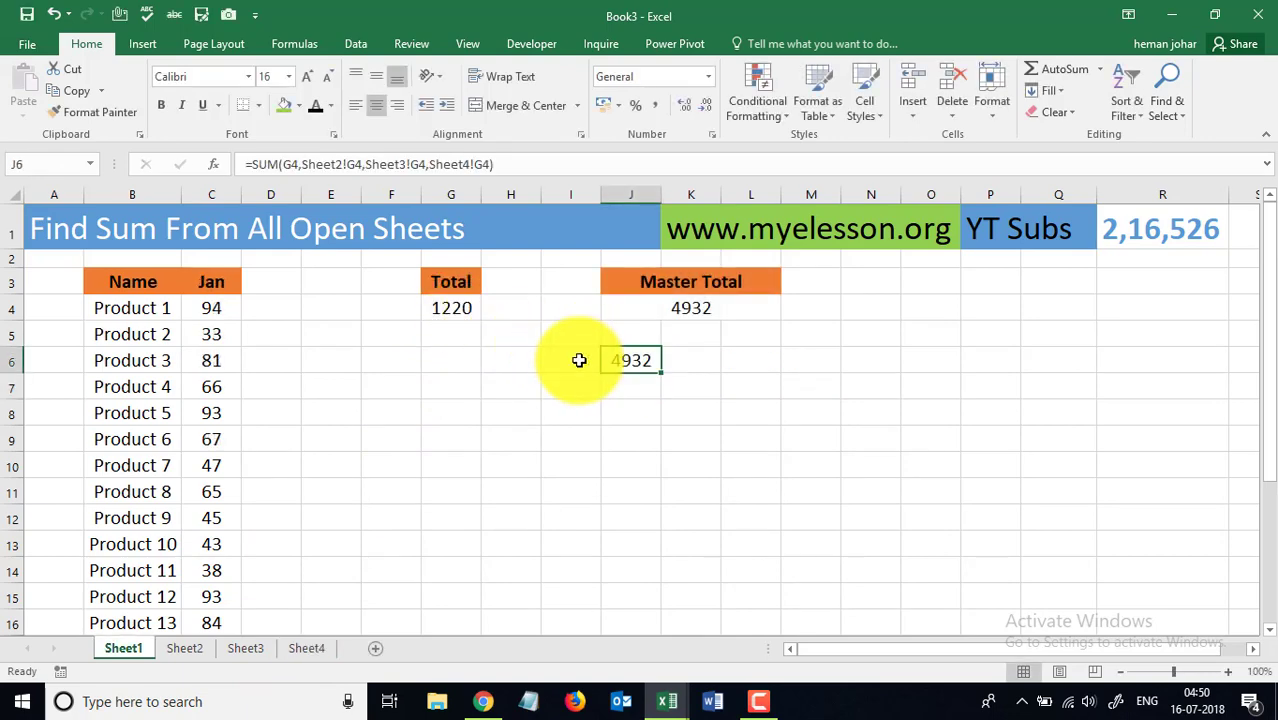
Step: Put the merged J4 Master Total into edit mode to show =SUM(Sheet1:Sheet4!G4)
click(711, 307)
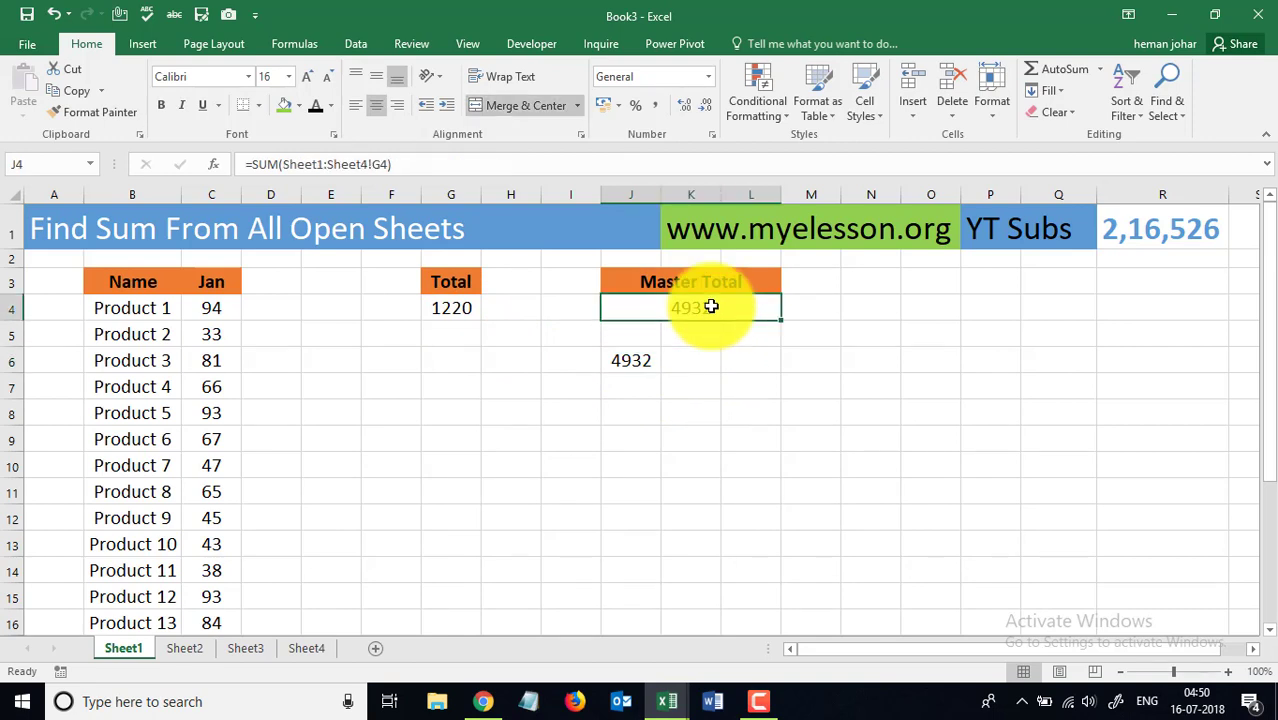
double_click(711, 307)
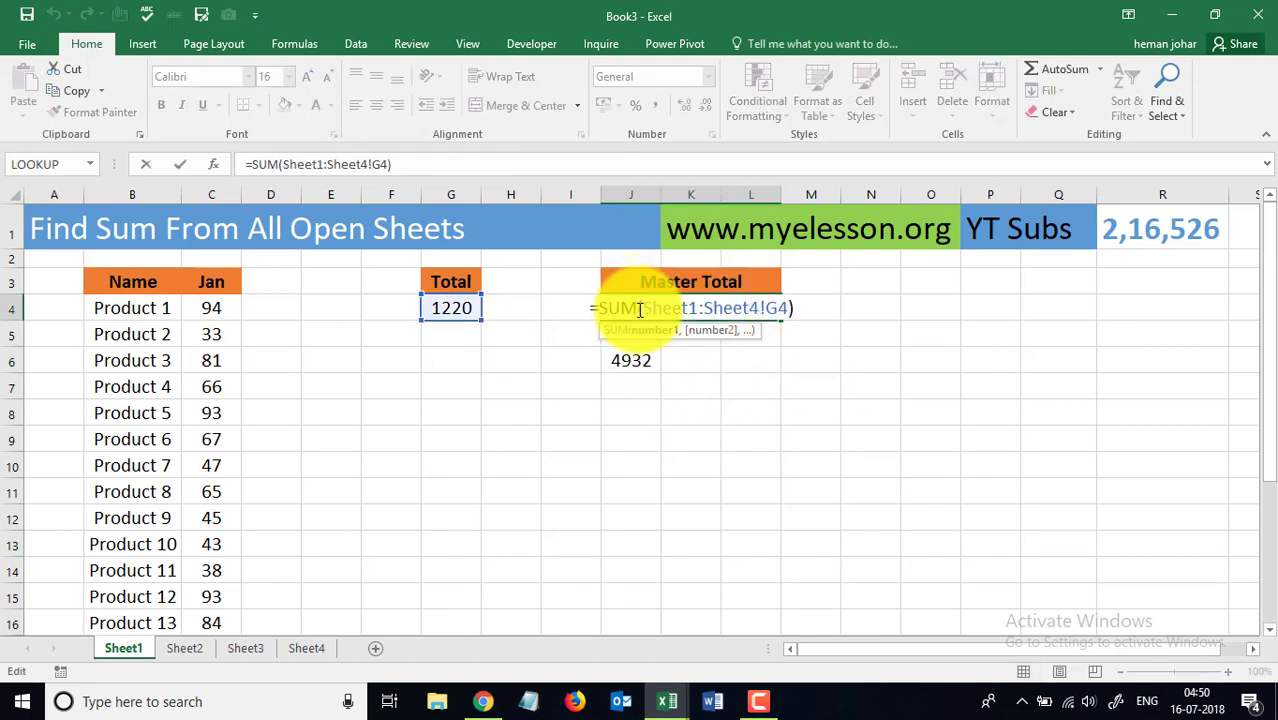